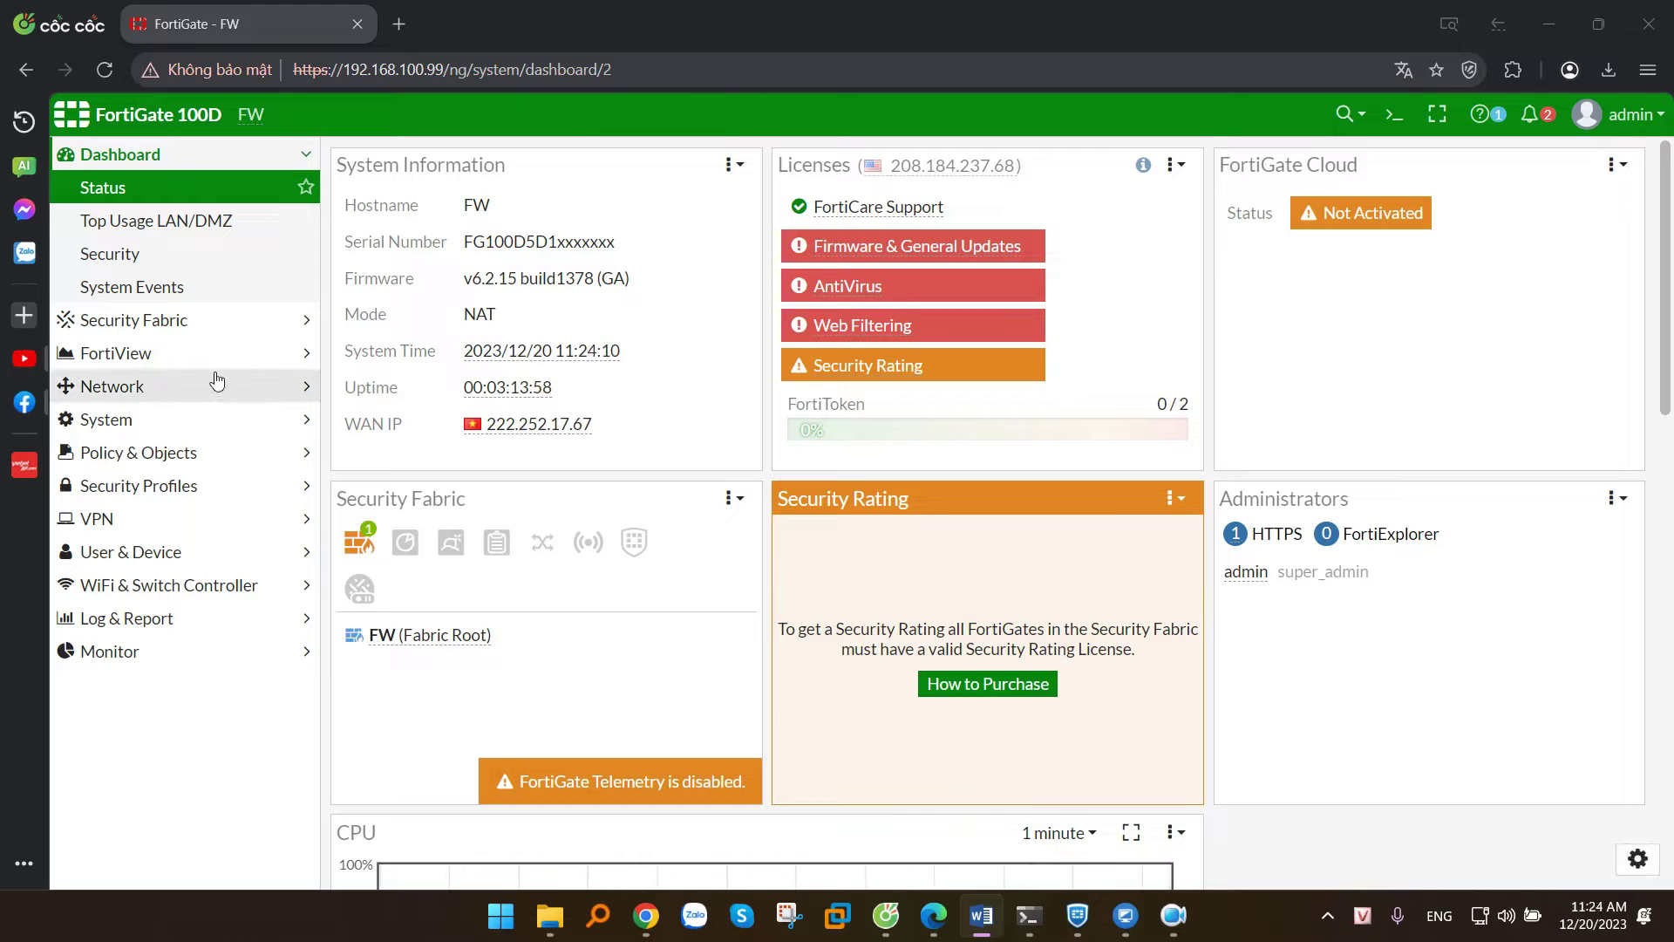
- Open the DNS settings of the firewall's network configuration and locate the DNS Servers option
click(148, 390)
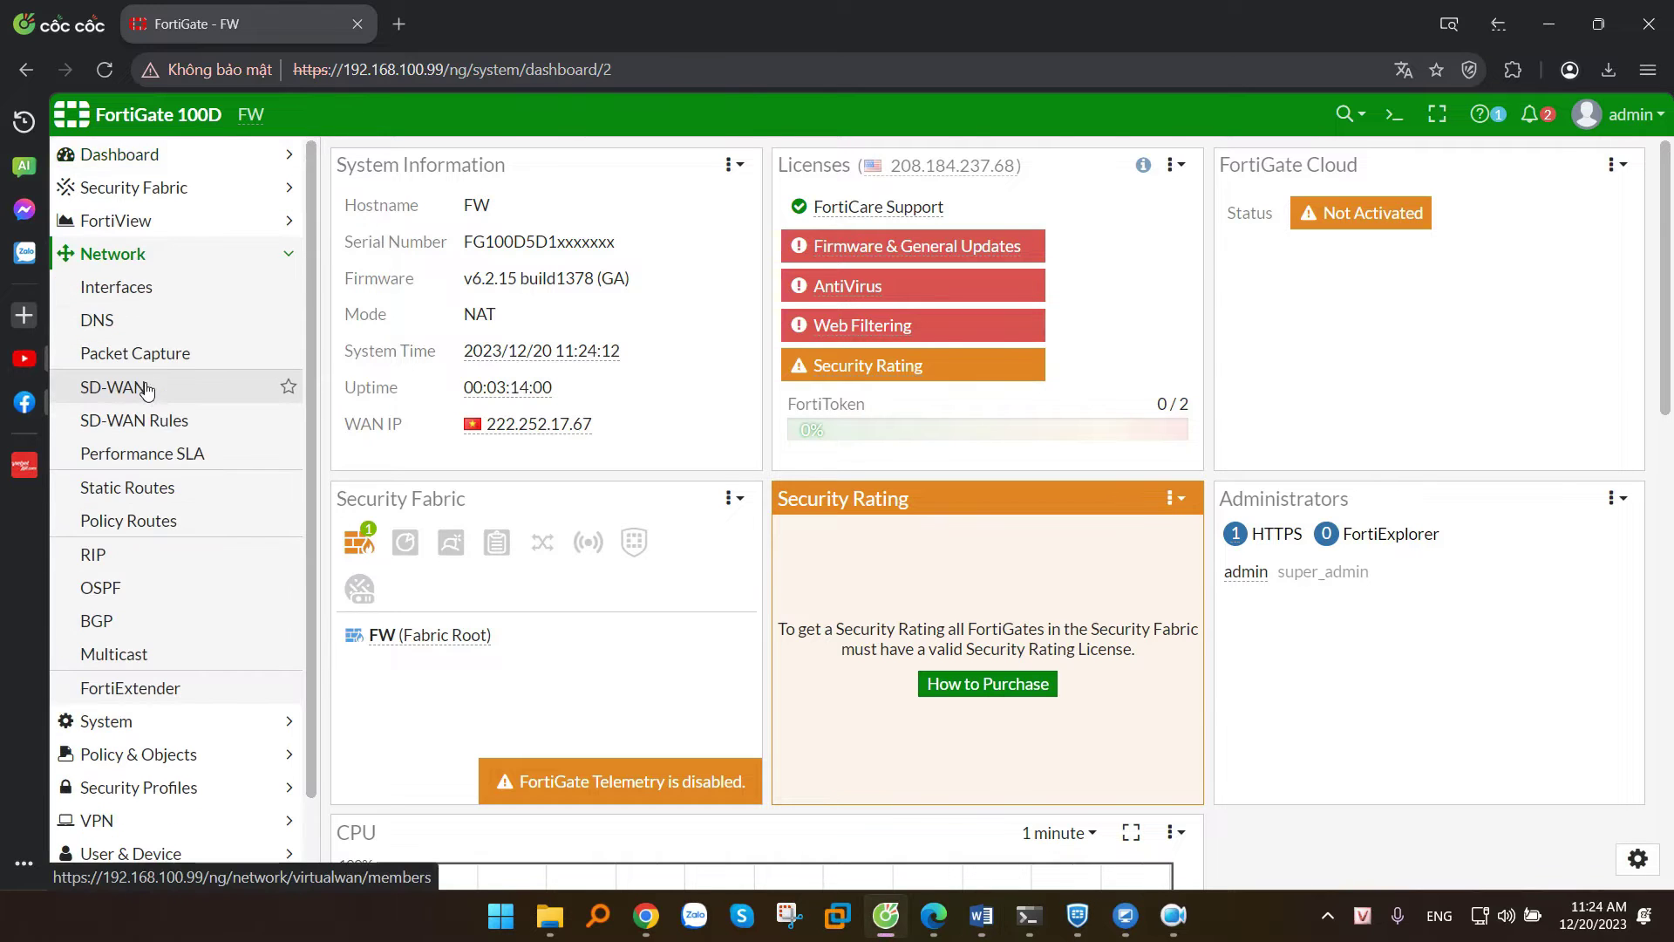
click(98, 321)
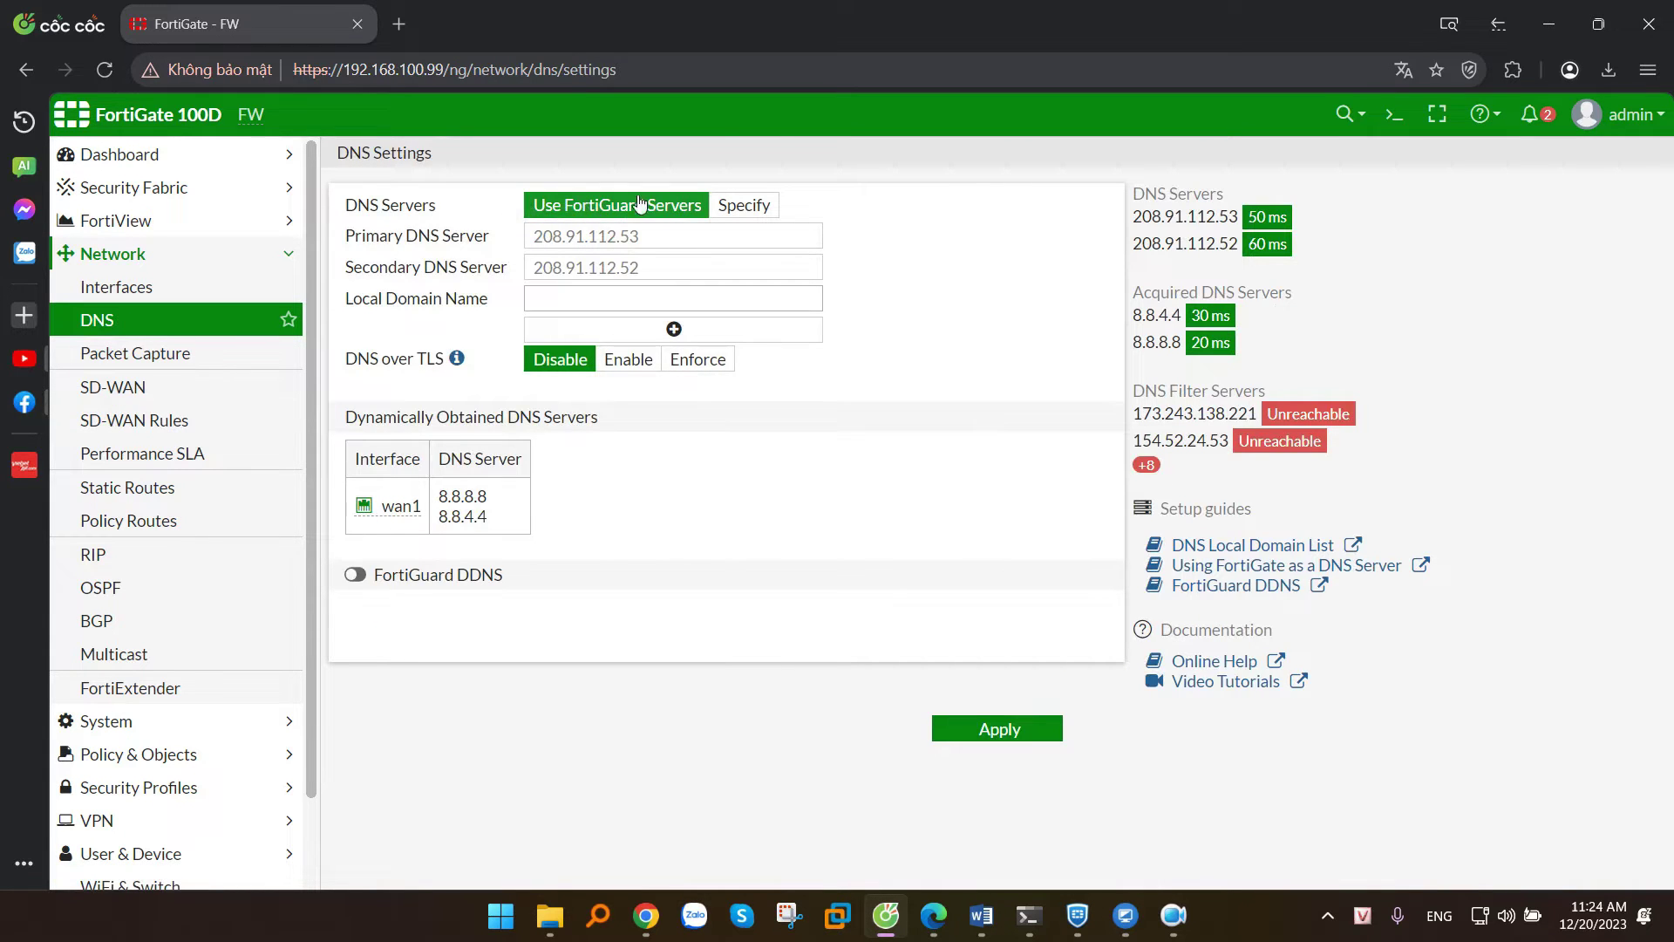
drag(346, 206, 436, 209)
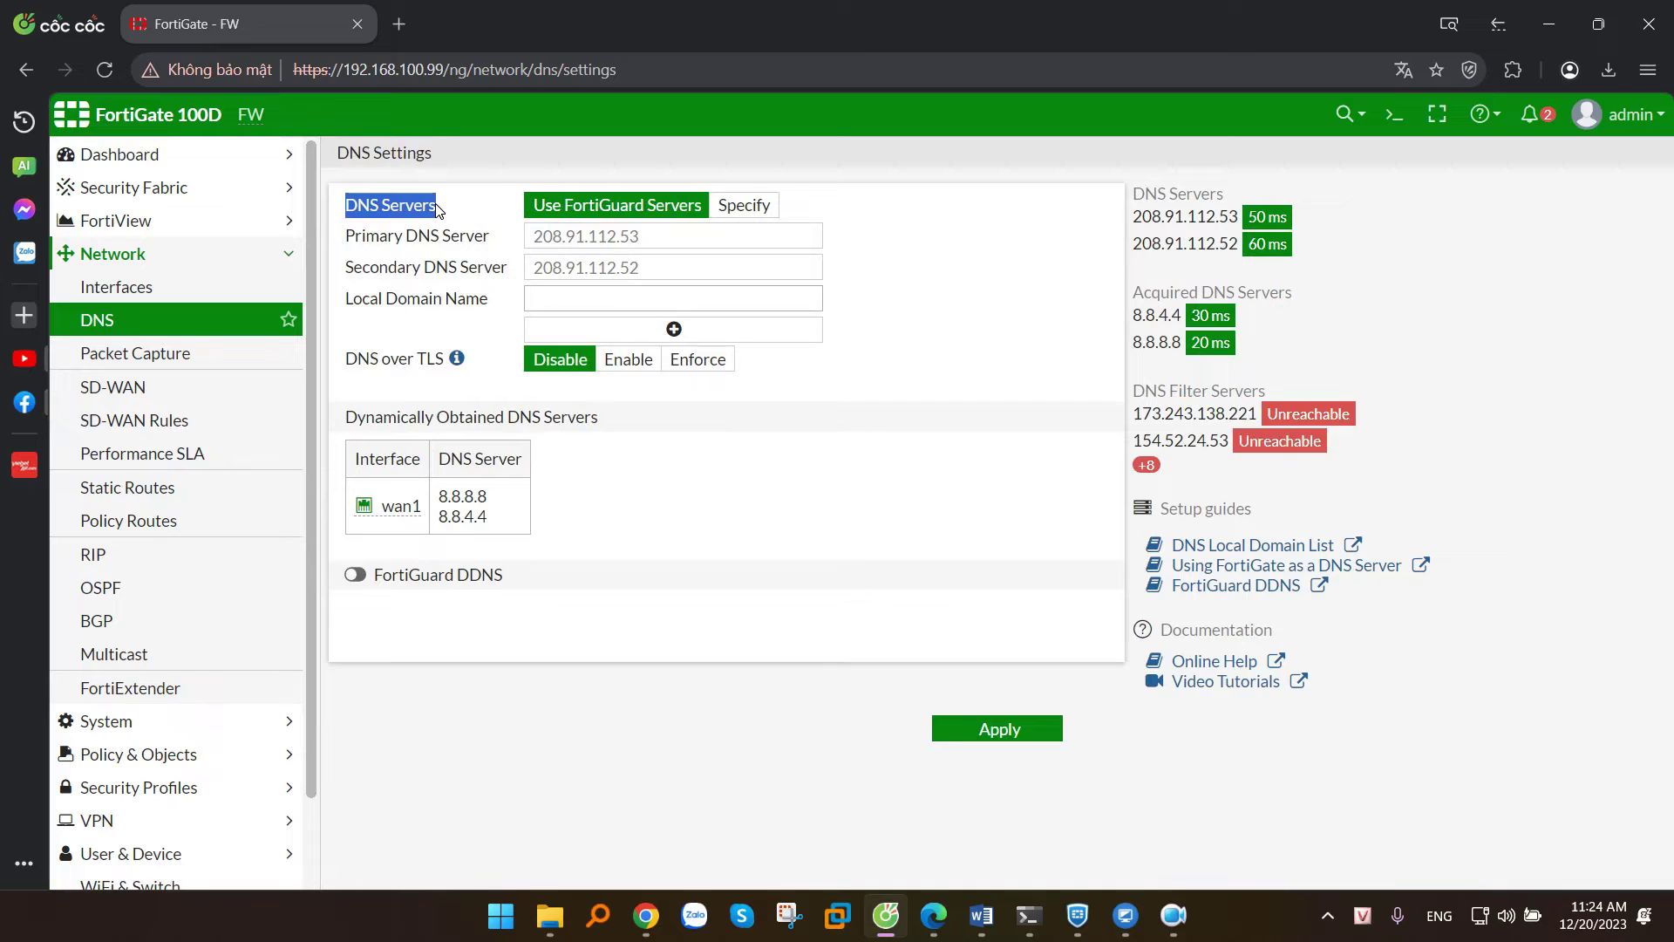
- Try the Specify option for the DNS servers and return to Use FortiGuard Servers
click(741, 208)
drag(661, 243, 484, 246)
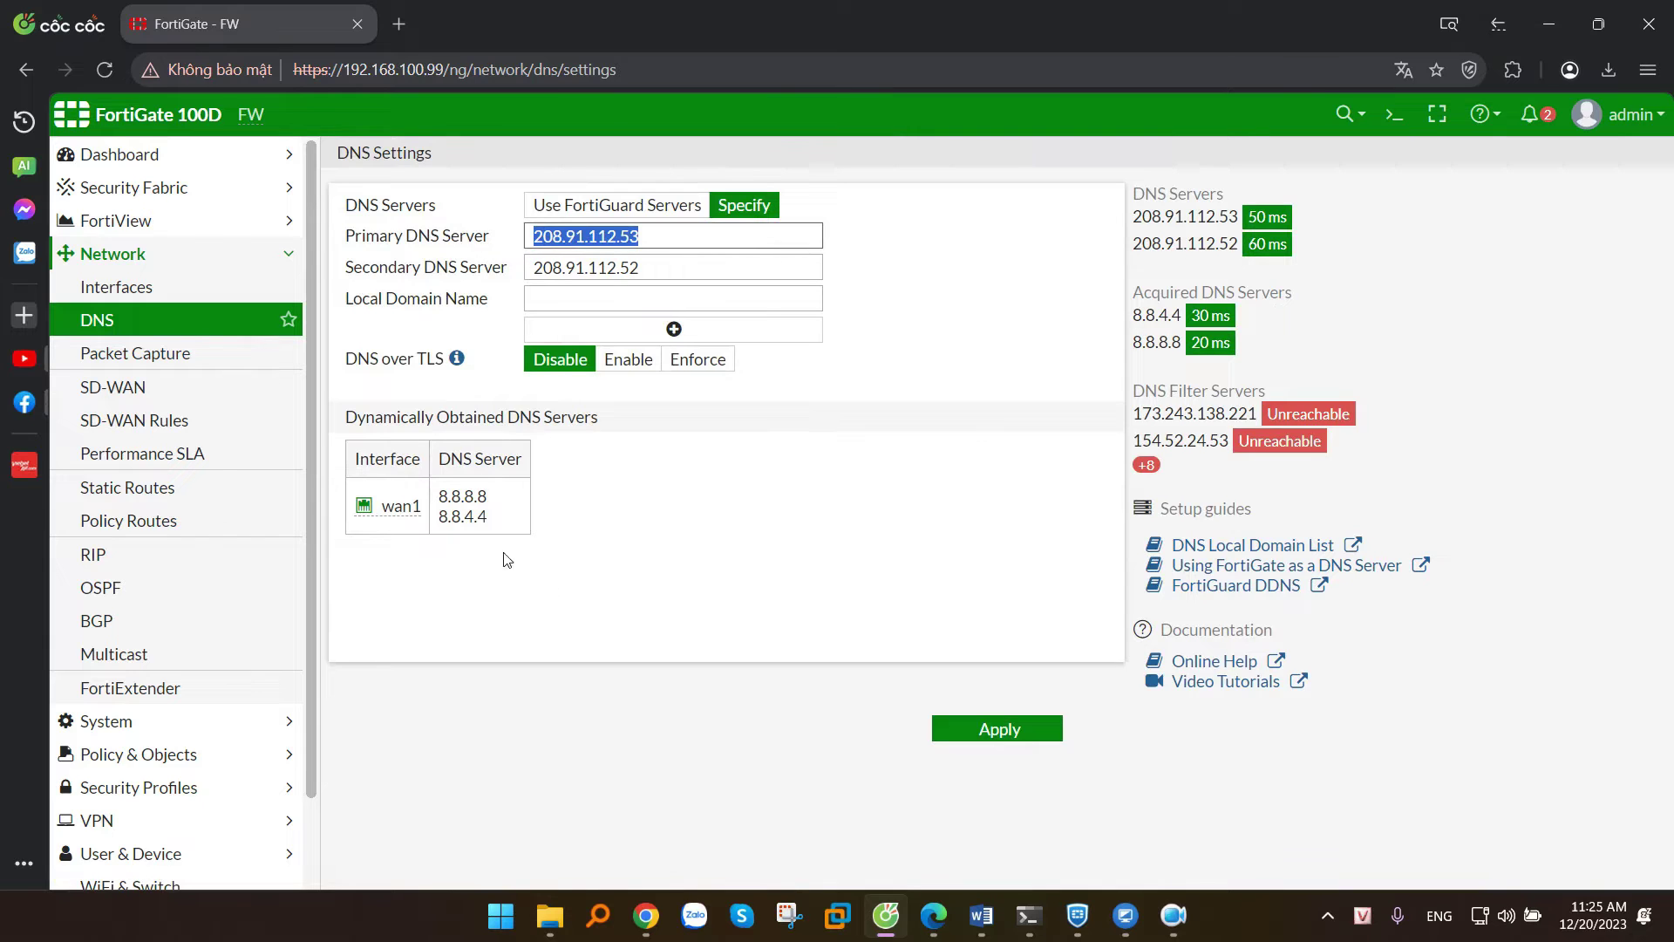
click(681, 209)
drag(413, 575, 468, 598)
click(747, 207)
click(652, 208)
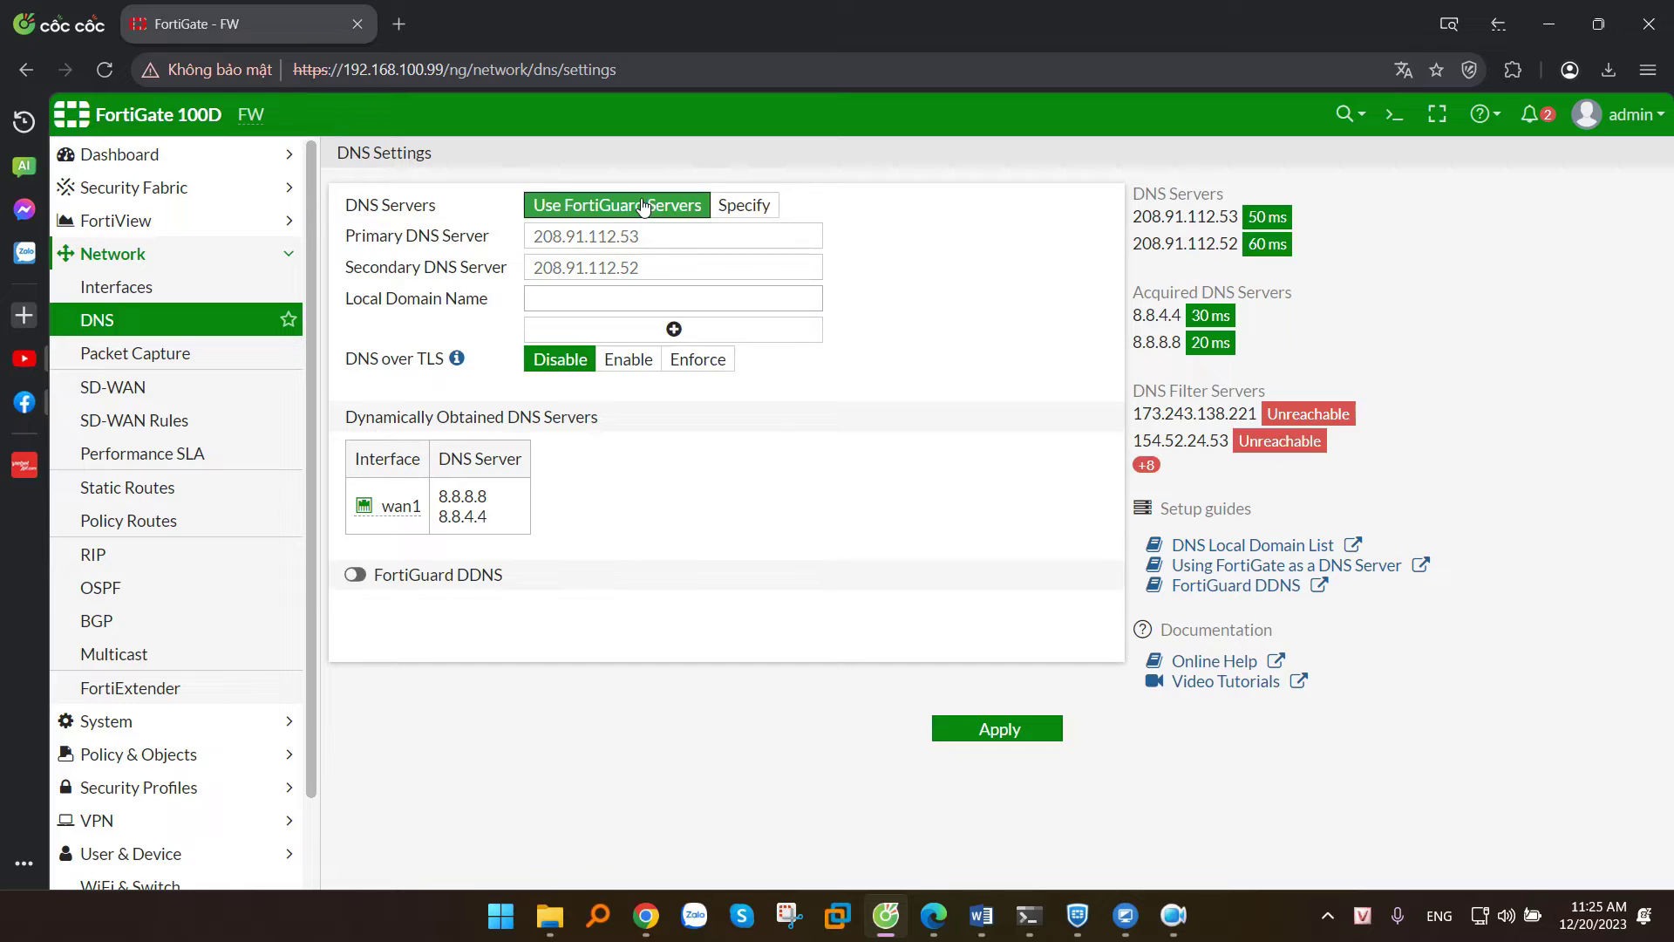
key(alt+Tab)
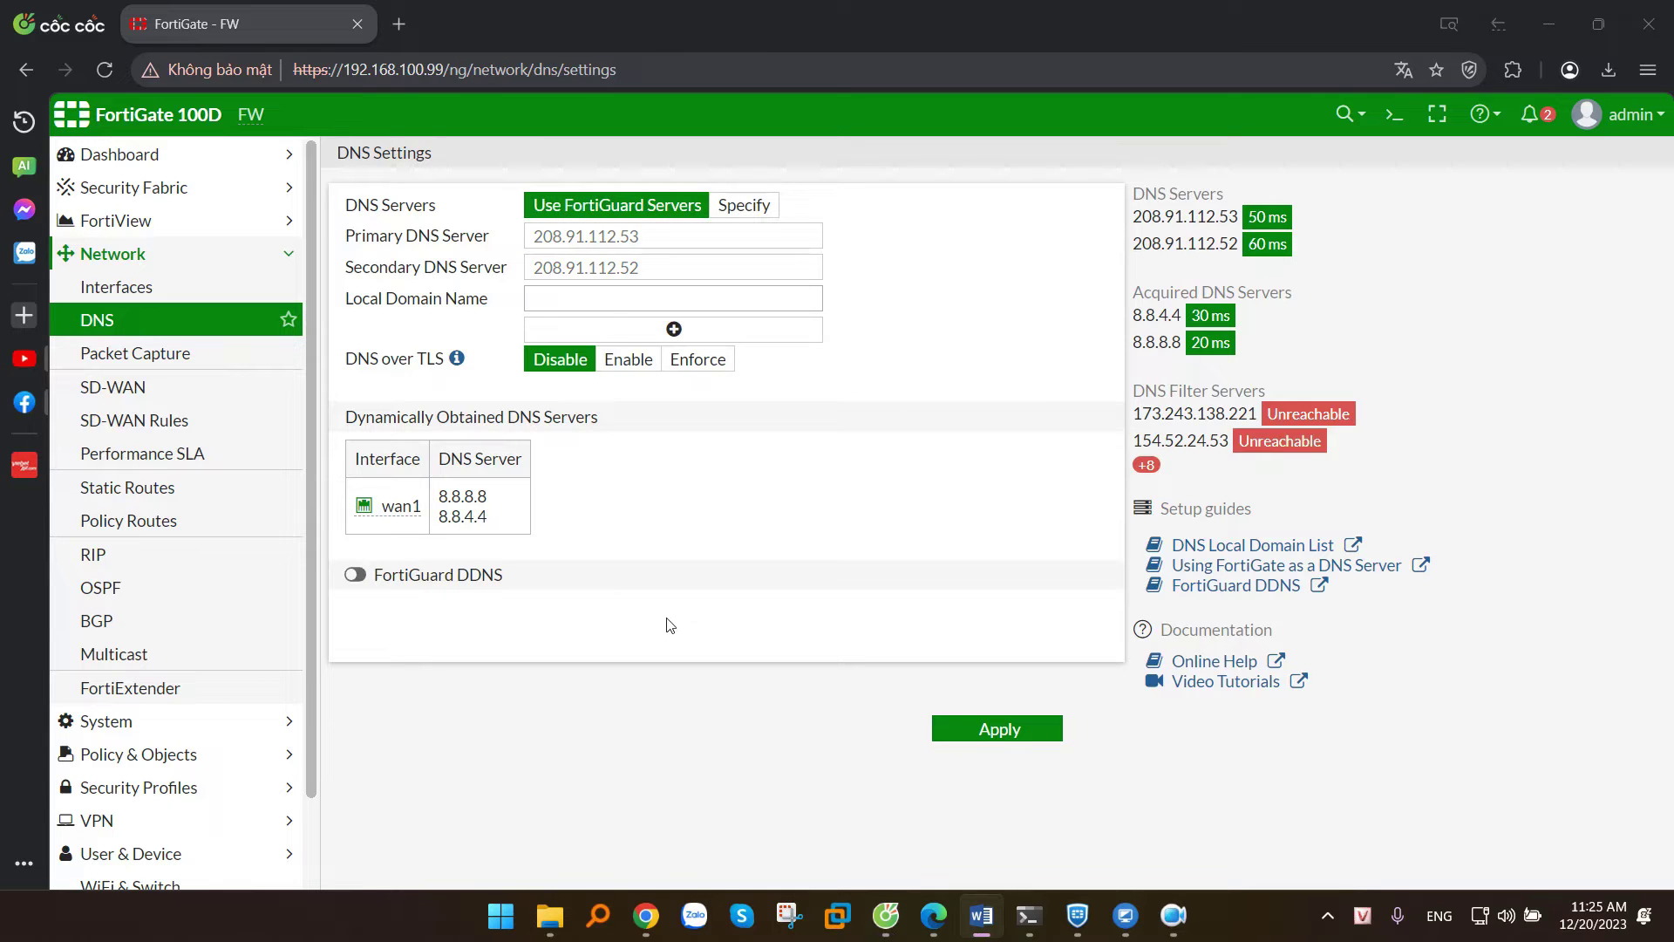
- Enable FortiGuard DDNS and assign wan1 as its interface
click(362, 576)
drag(407, 582, 534, 570)
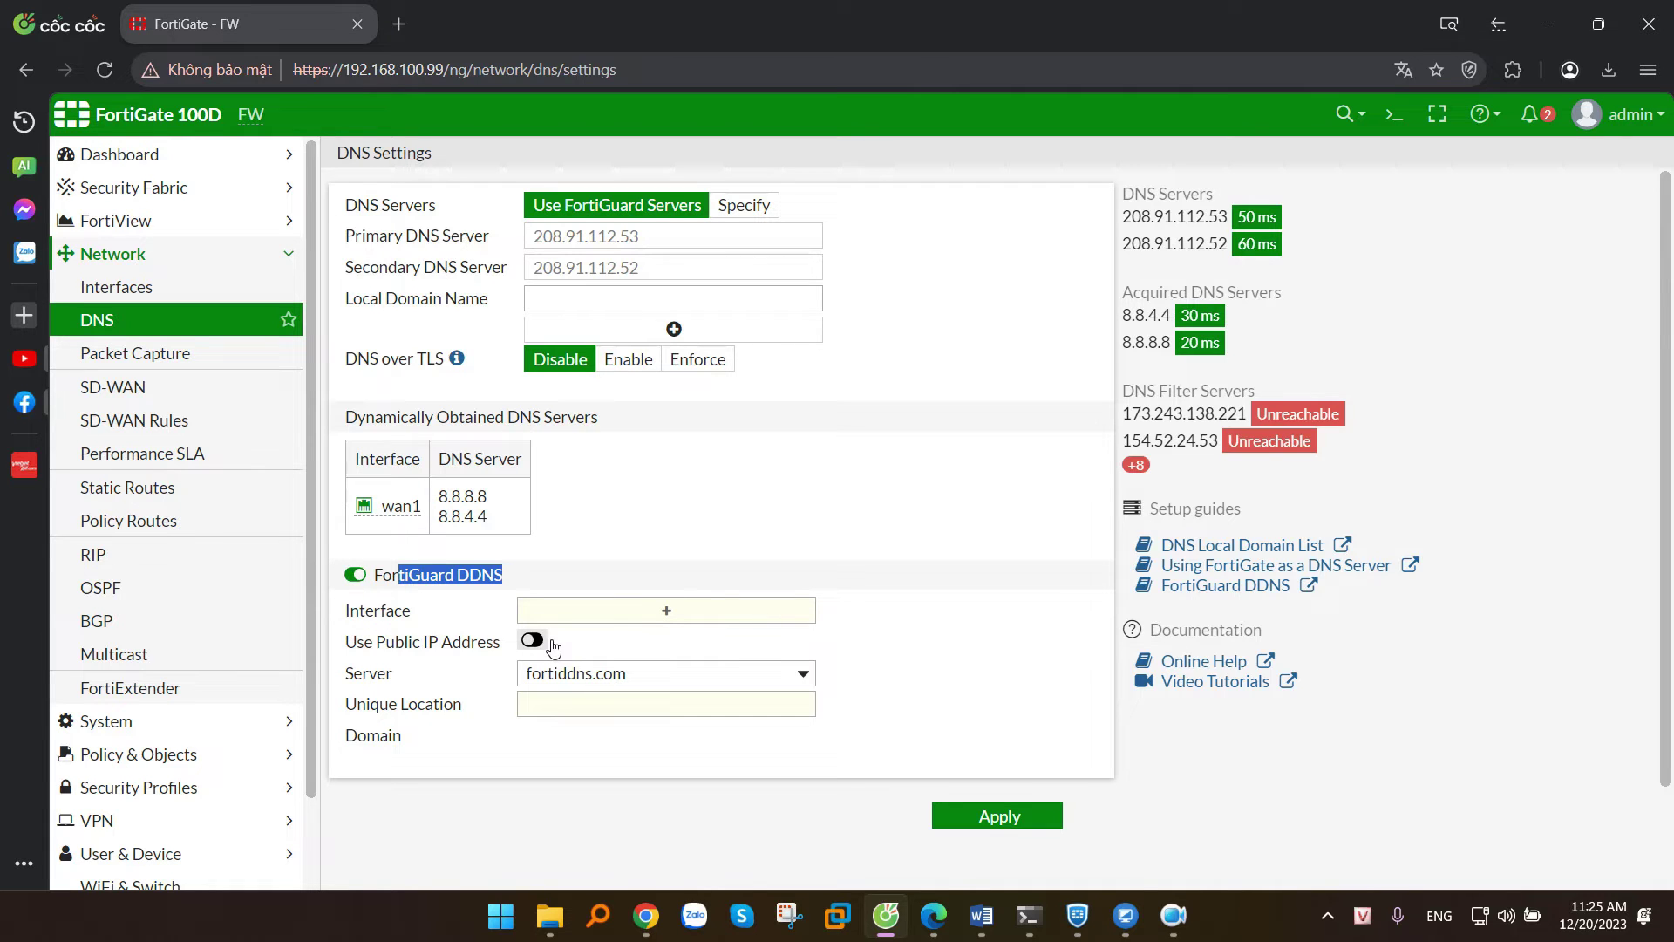
click(648, 611)
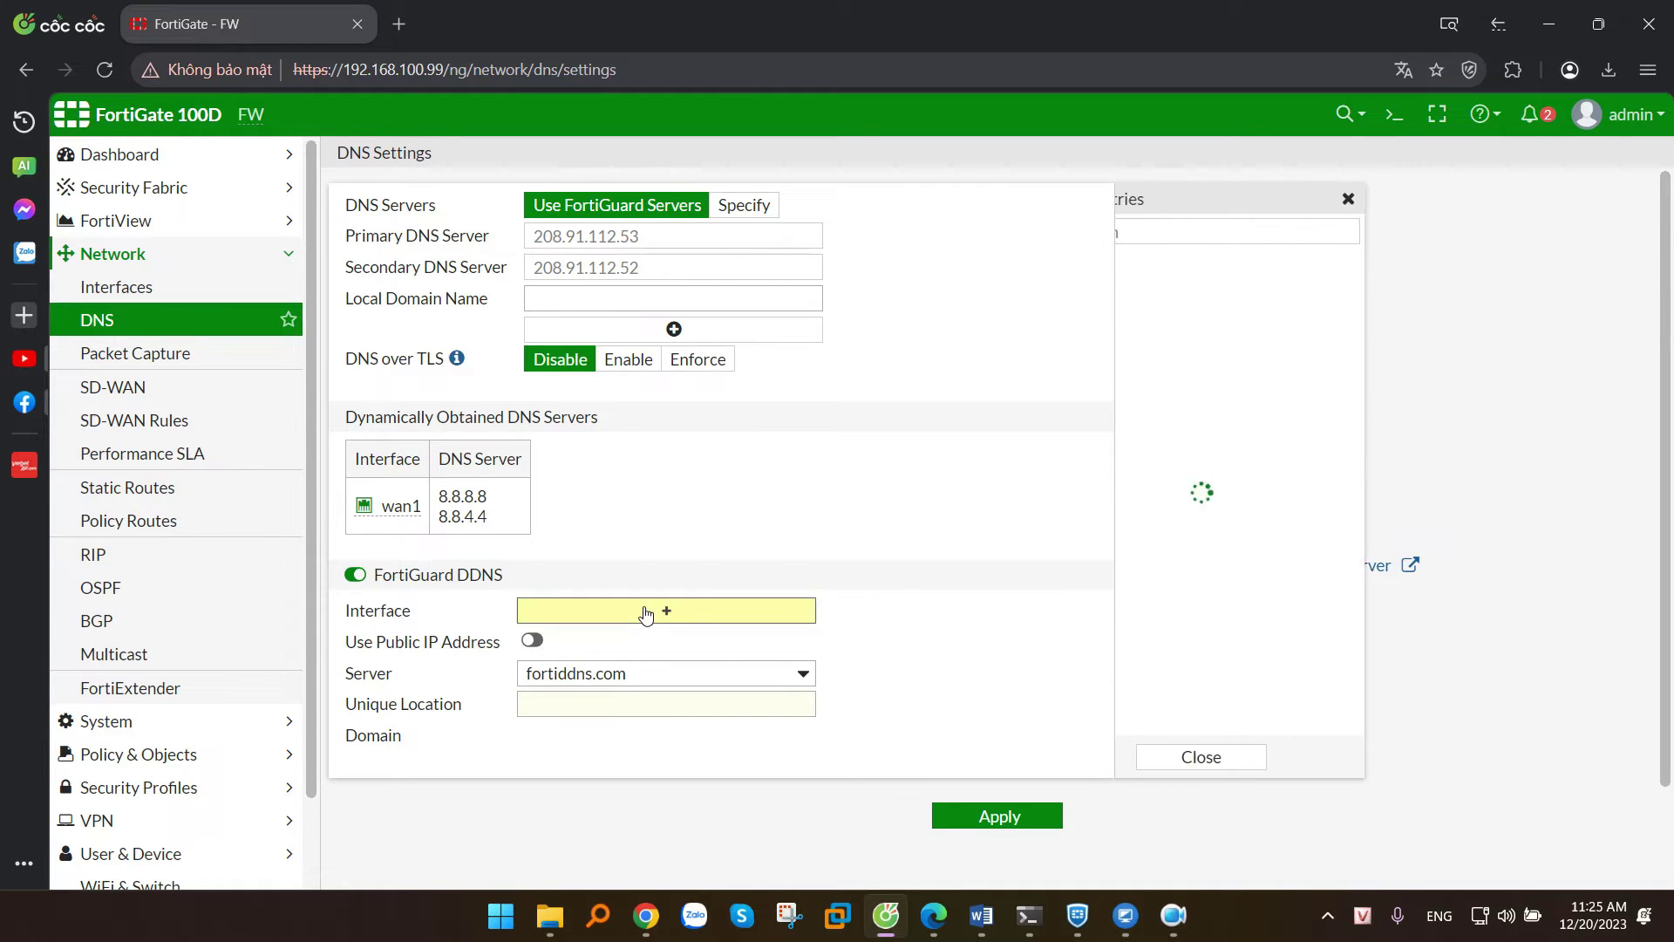
mouse_move(1181, 300)
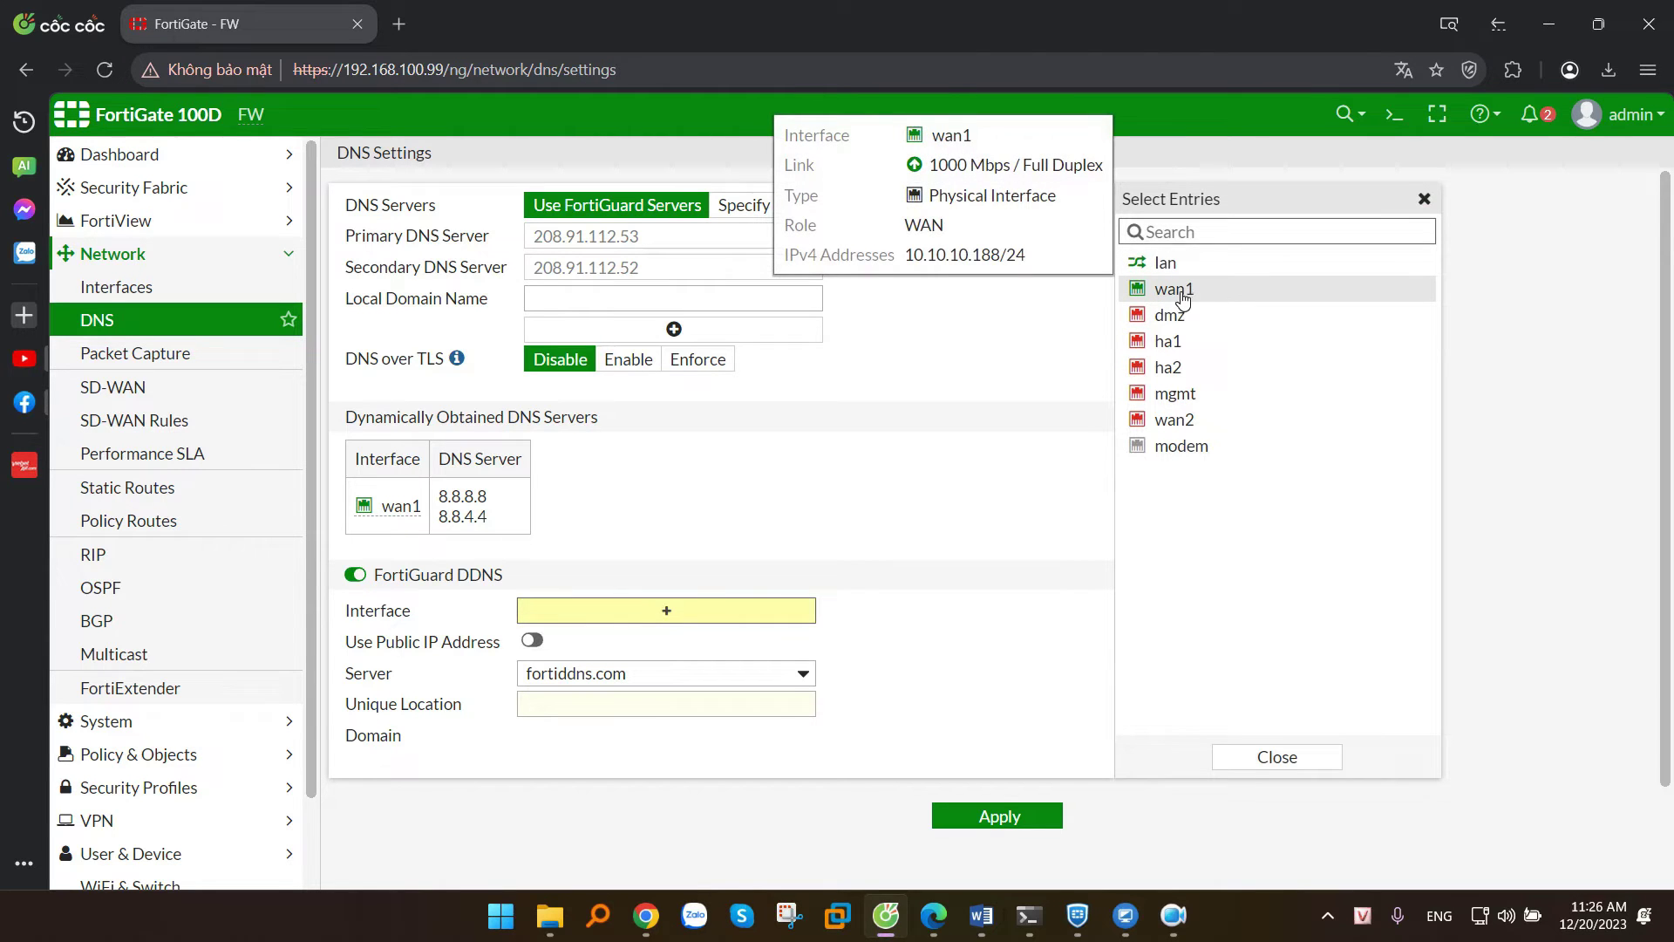
click(1182, 296)
click(889, 522)
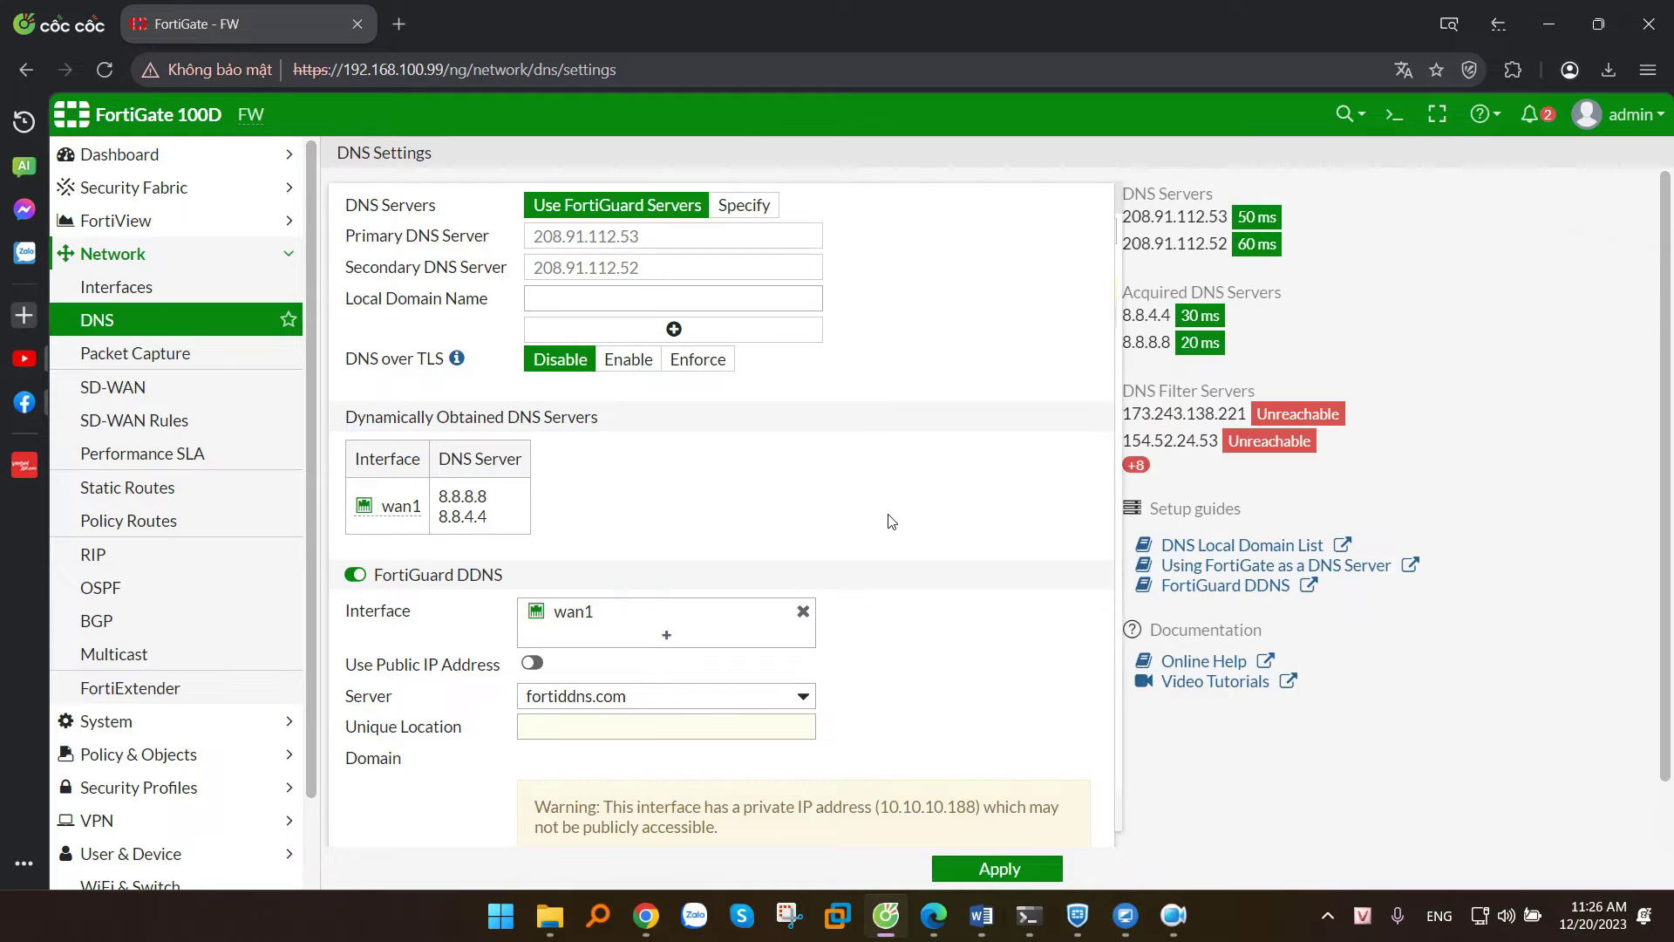
- Enable Use Public IP Address for the DDNS and choose fortiddns.com as the server
scroll(890, 522, down, 1)
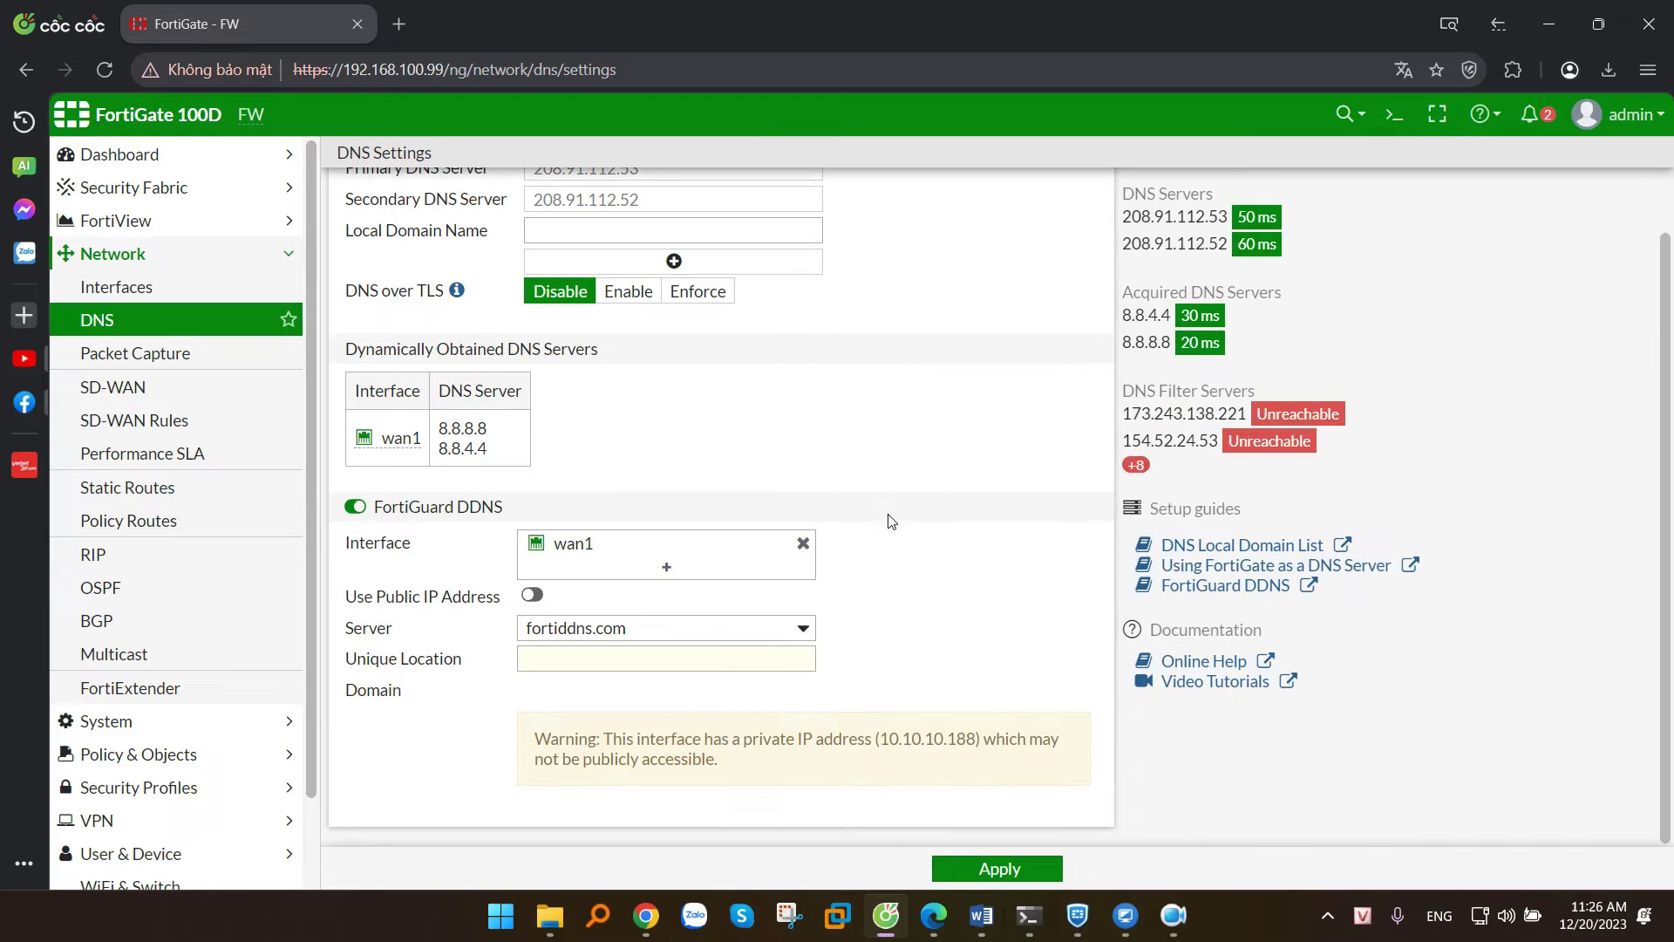
click(533, 596)
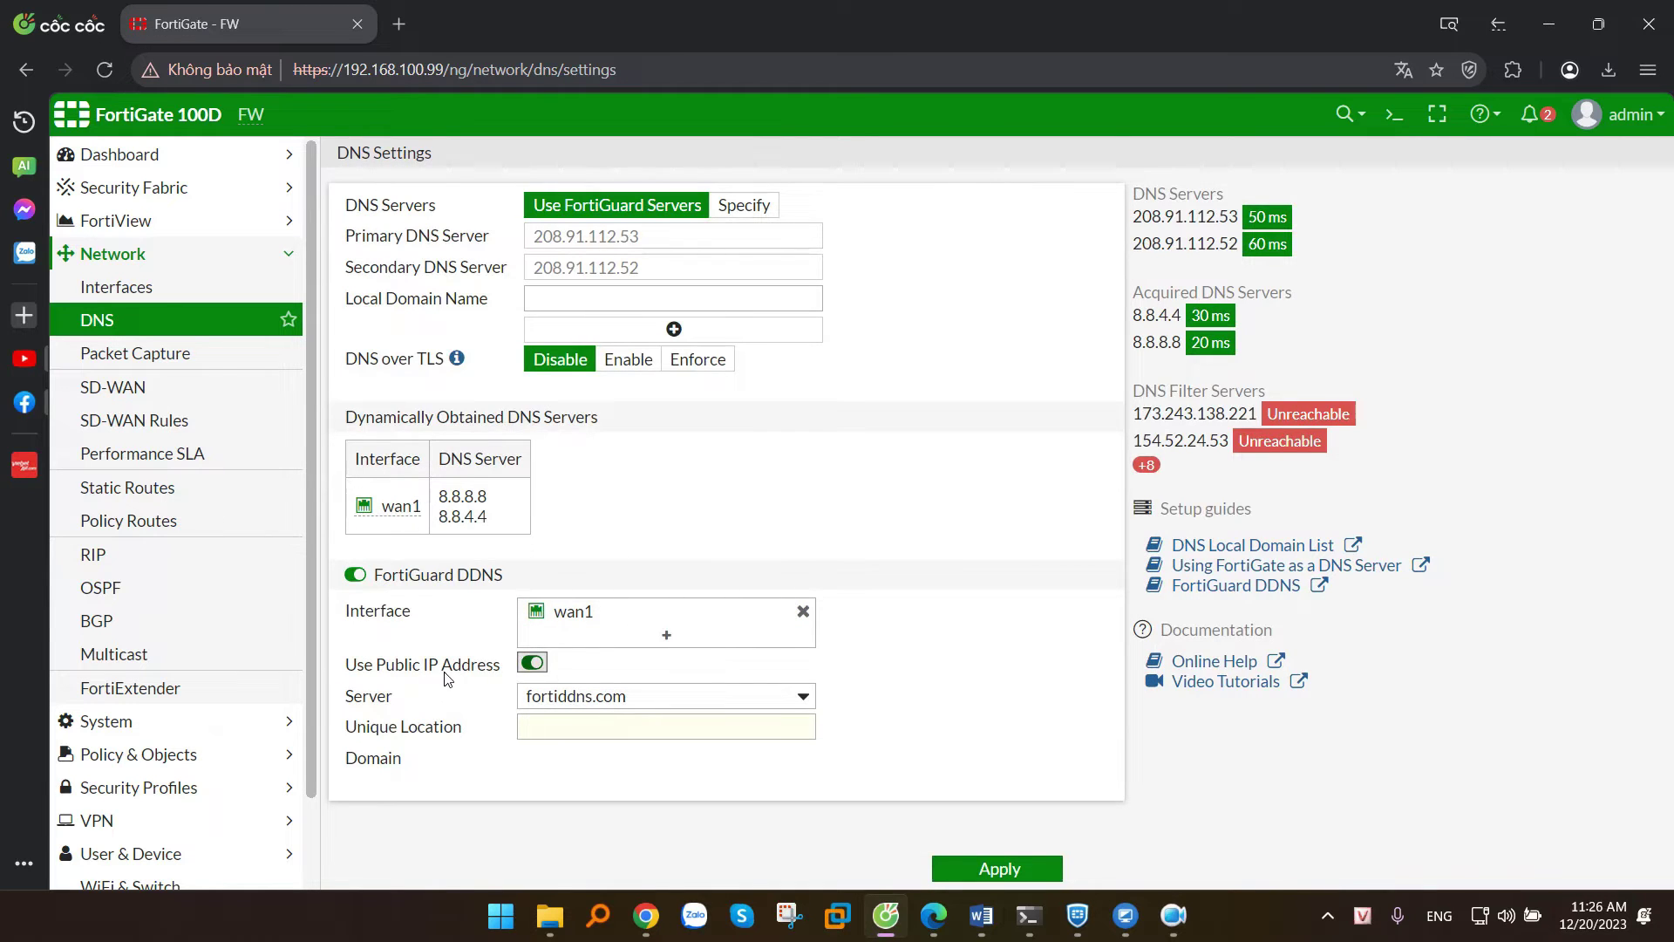
click(632, 697)
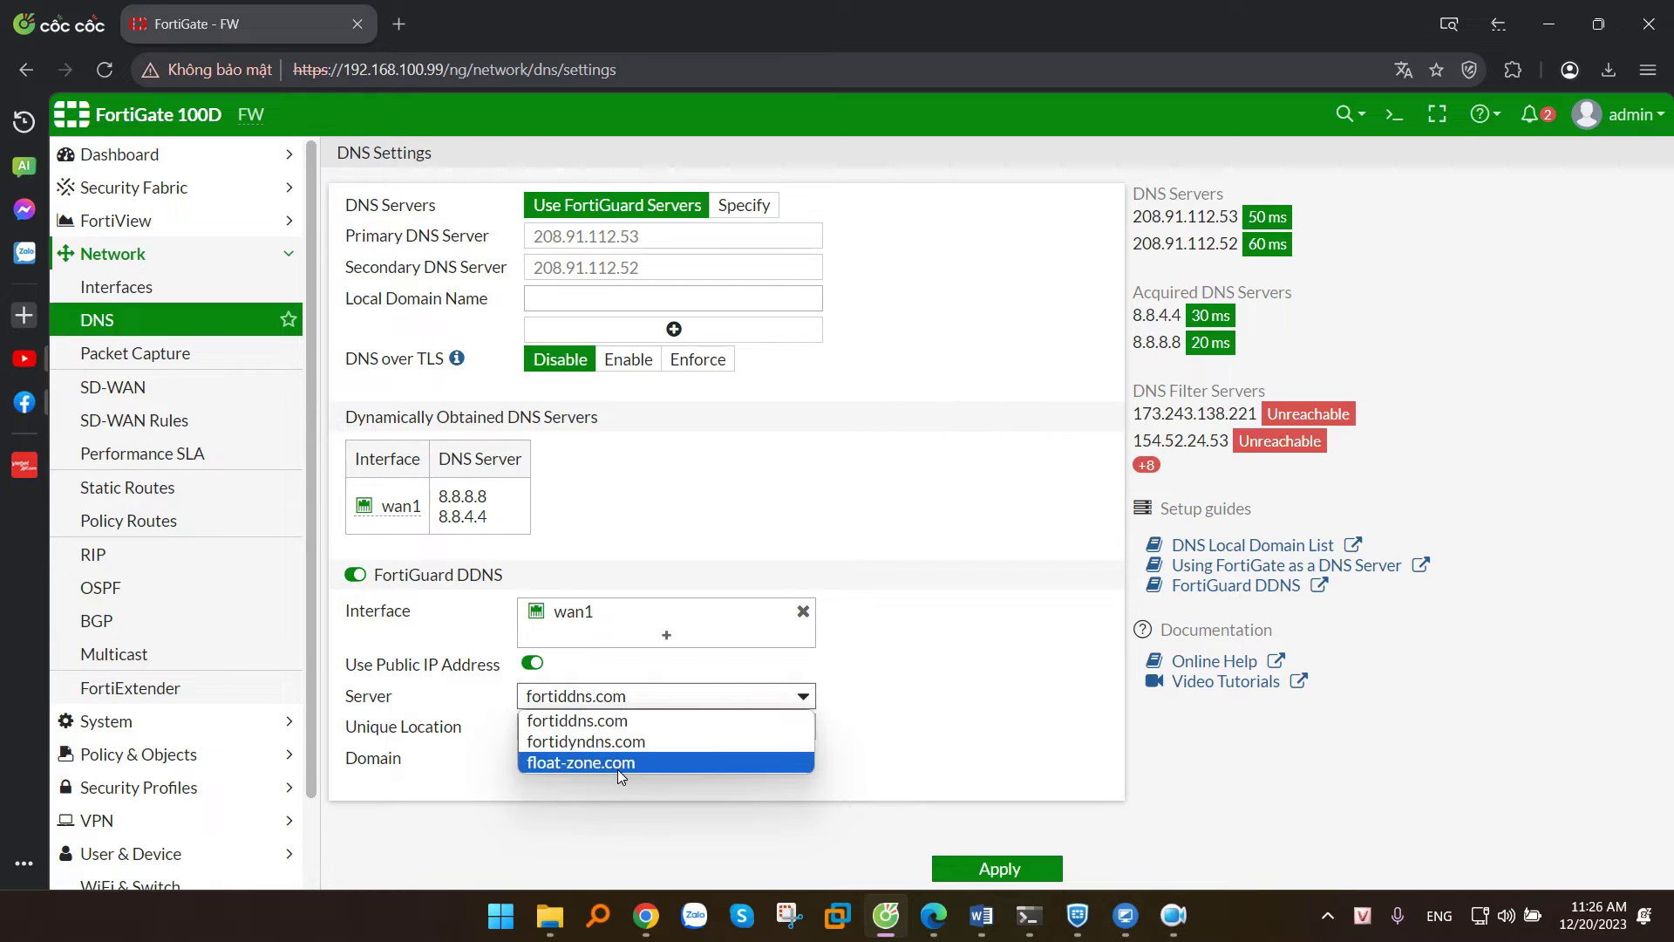
click(593, 724)
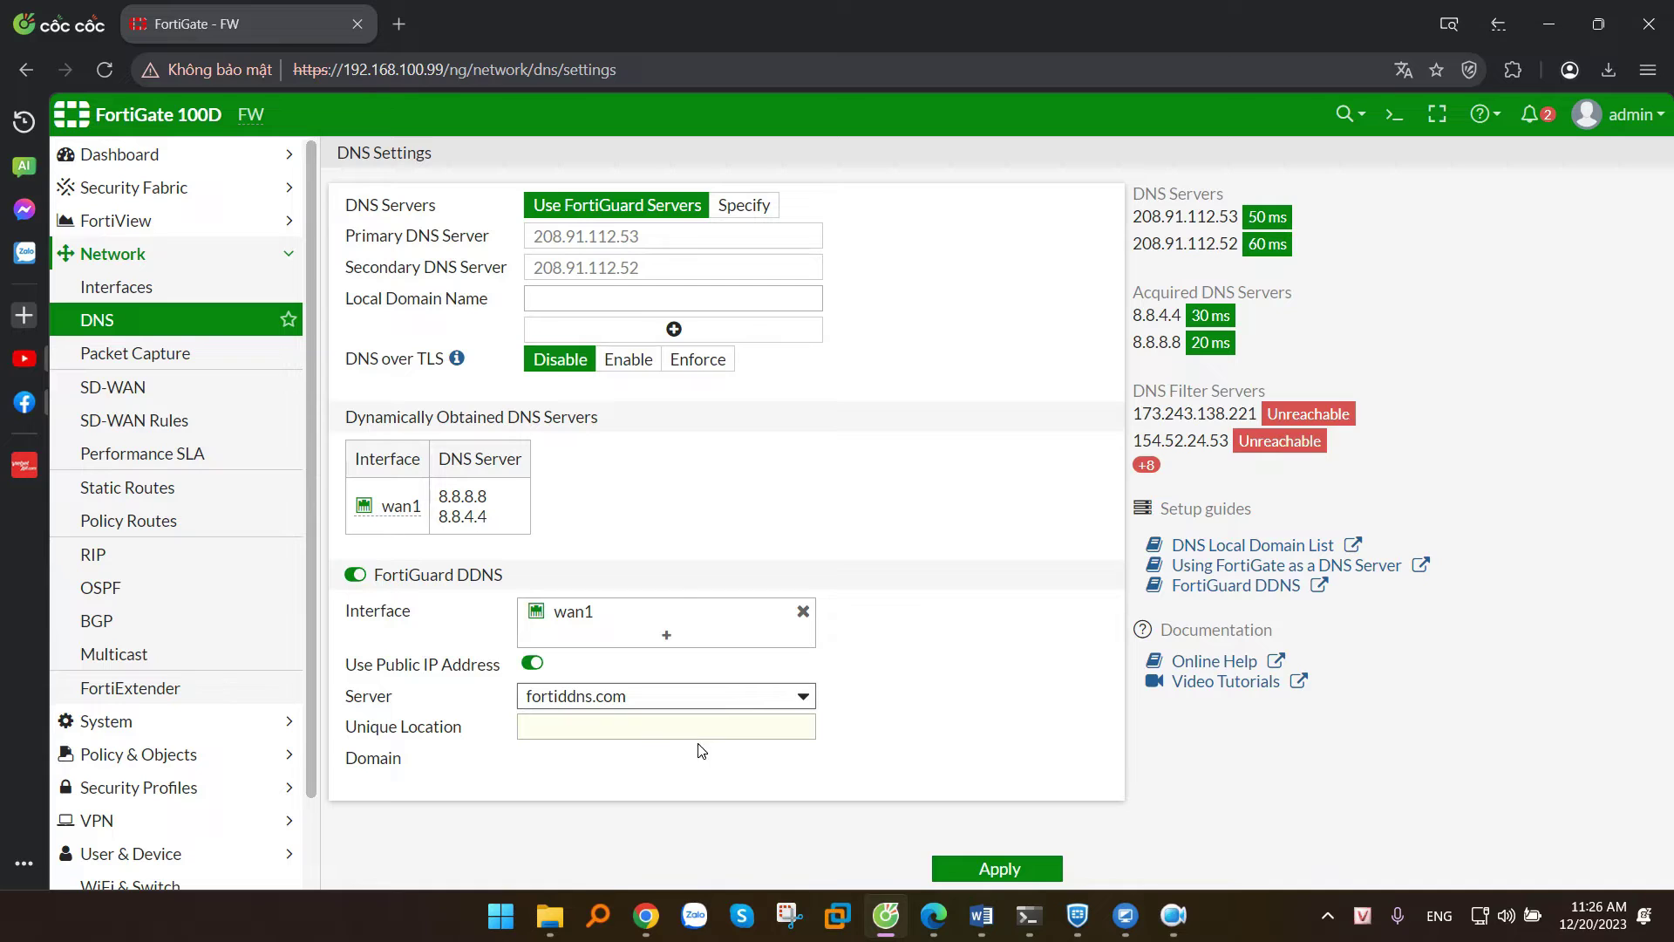
- Set the DDNS unique location to cnttshop, check its availability, and apply the DNS settings
click(562, 739)
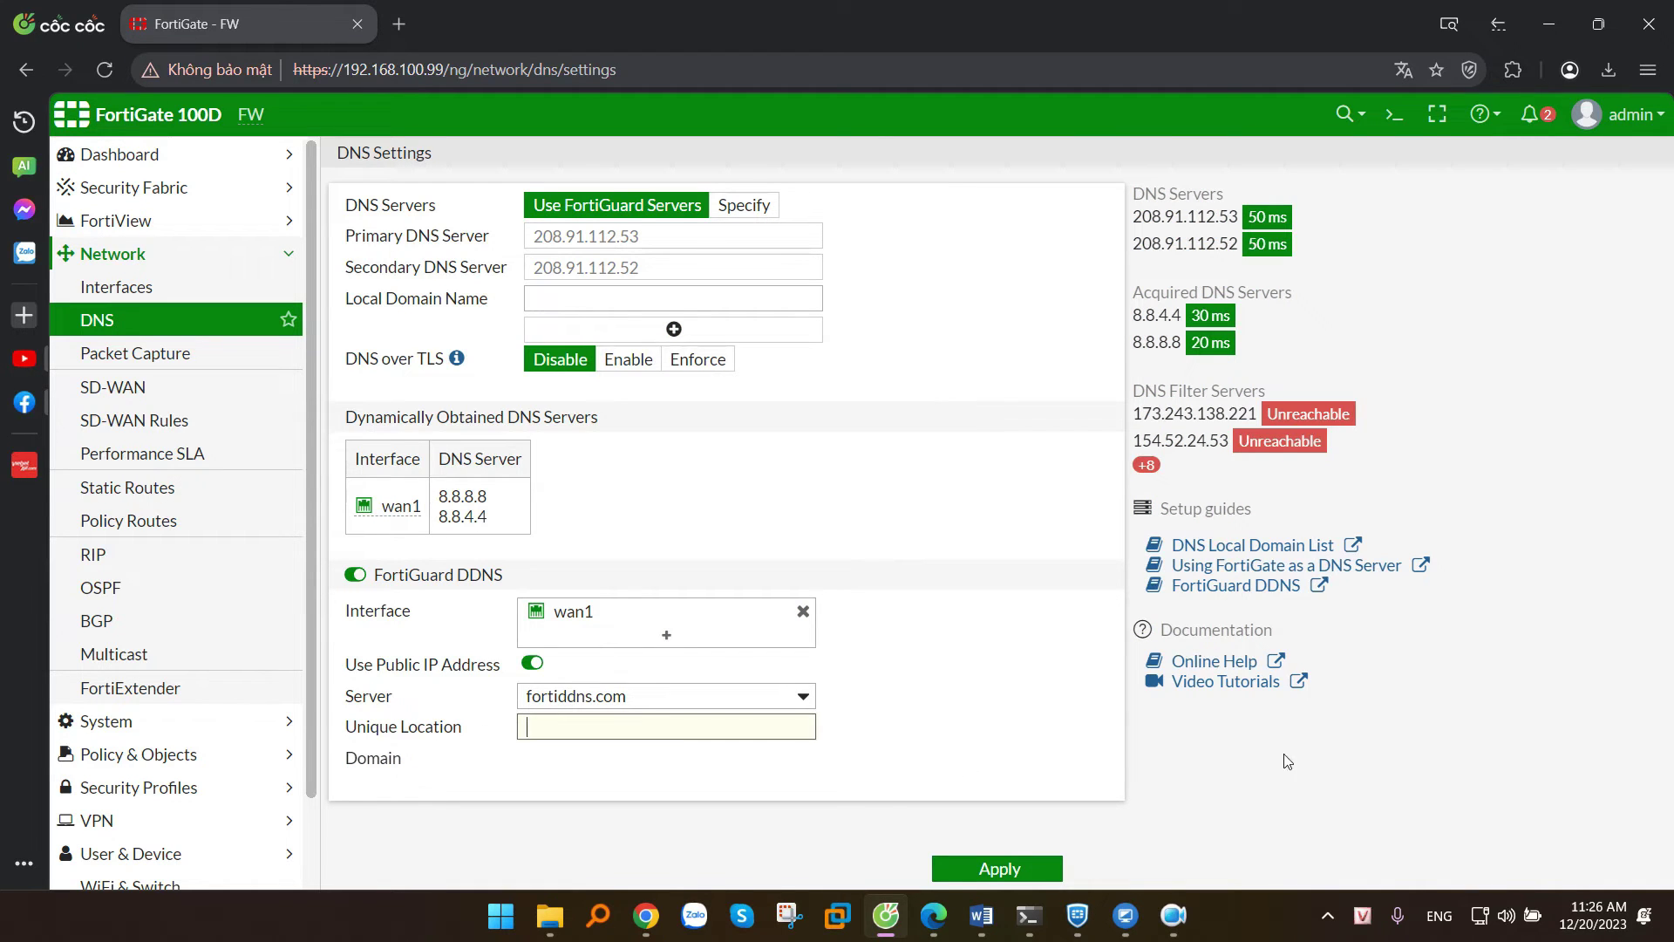
text(cnttshop)
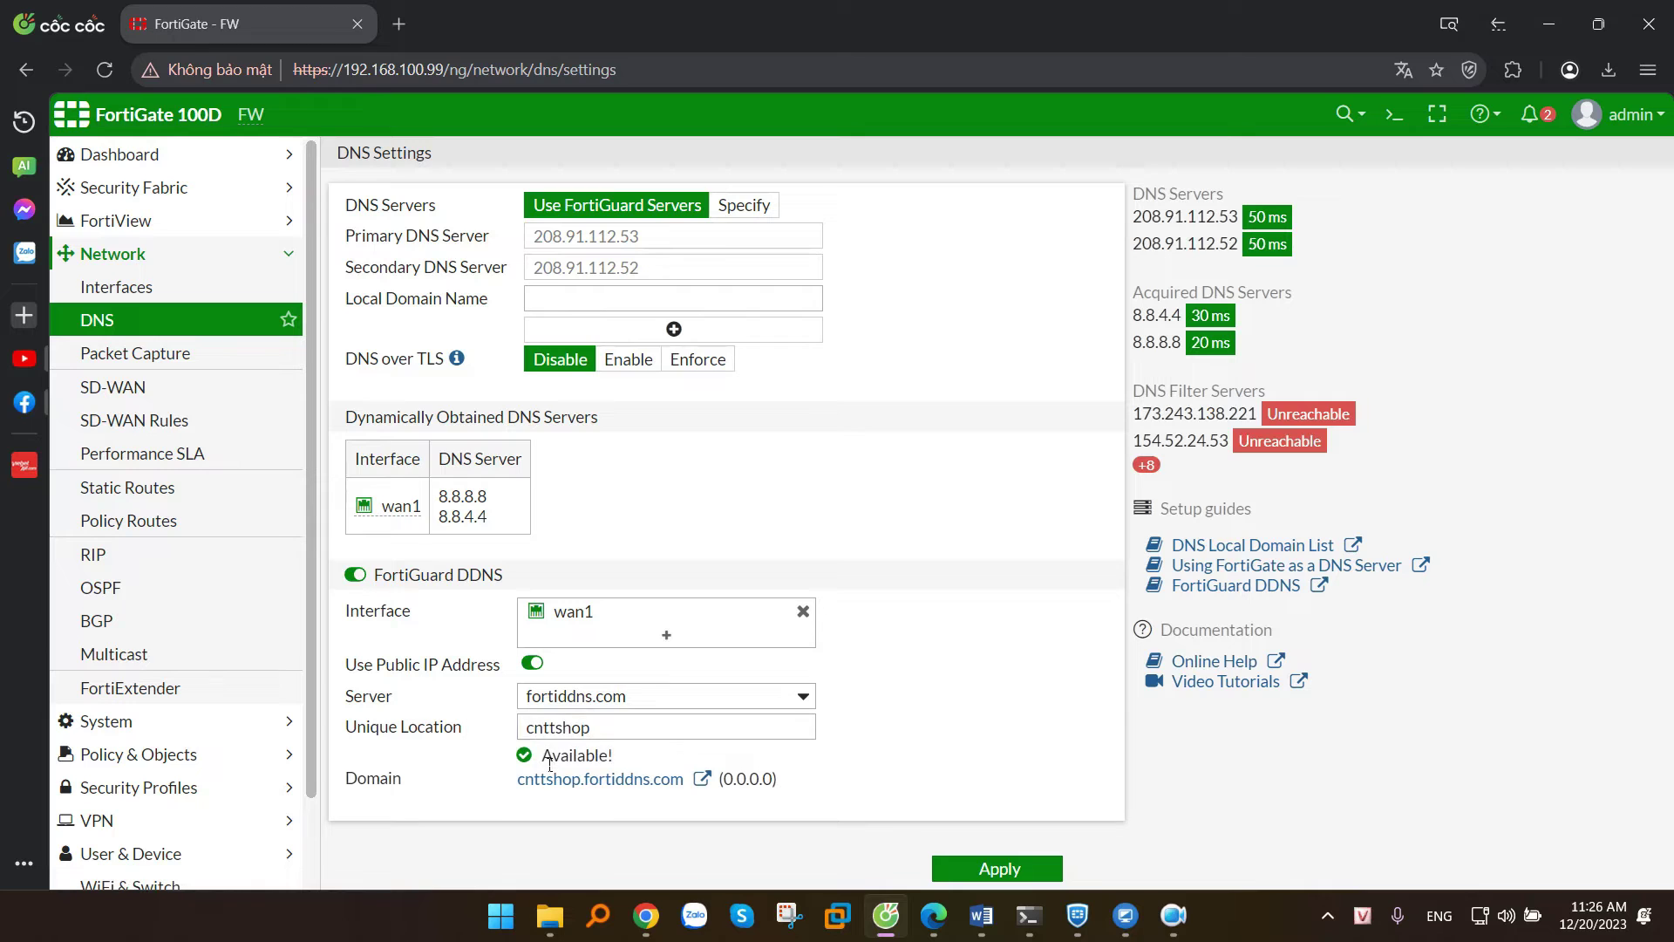
drag(542, 756, 626, 761)
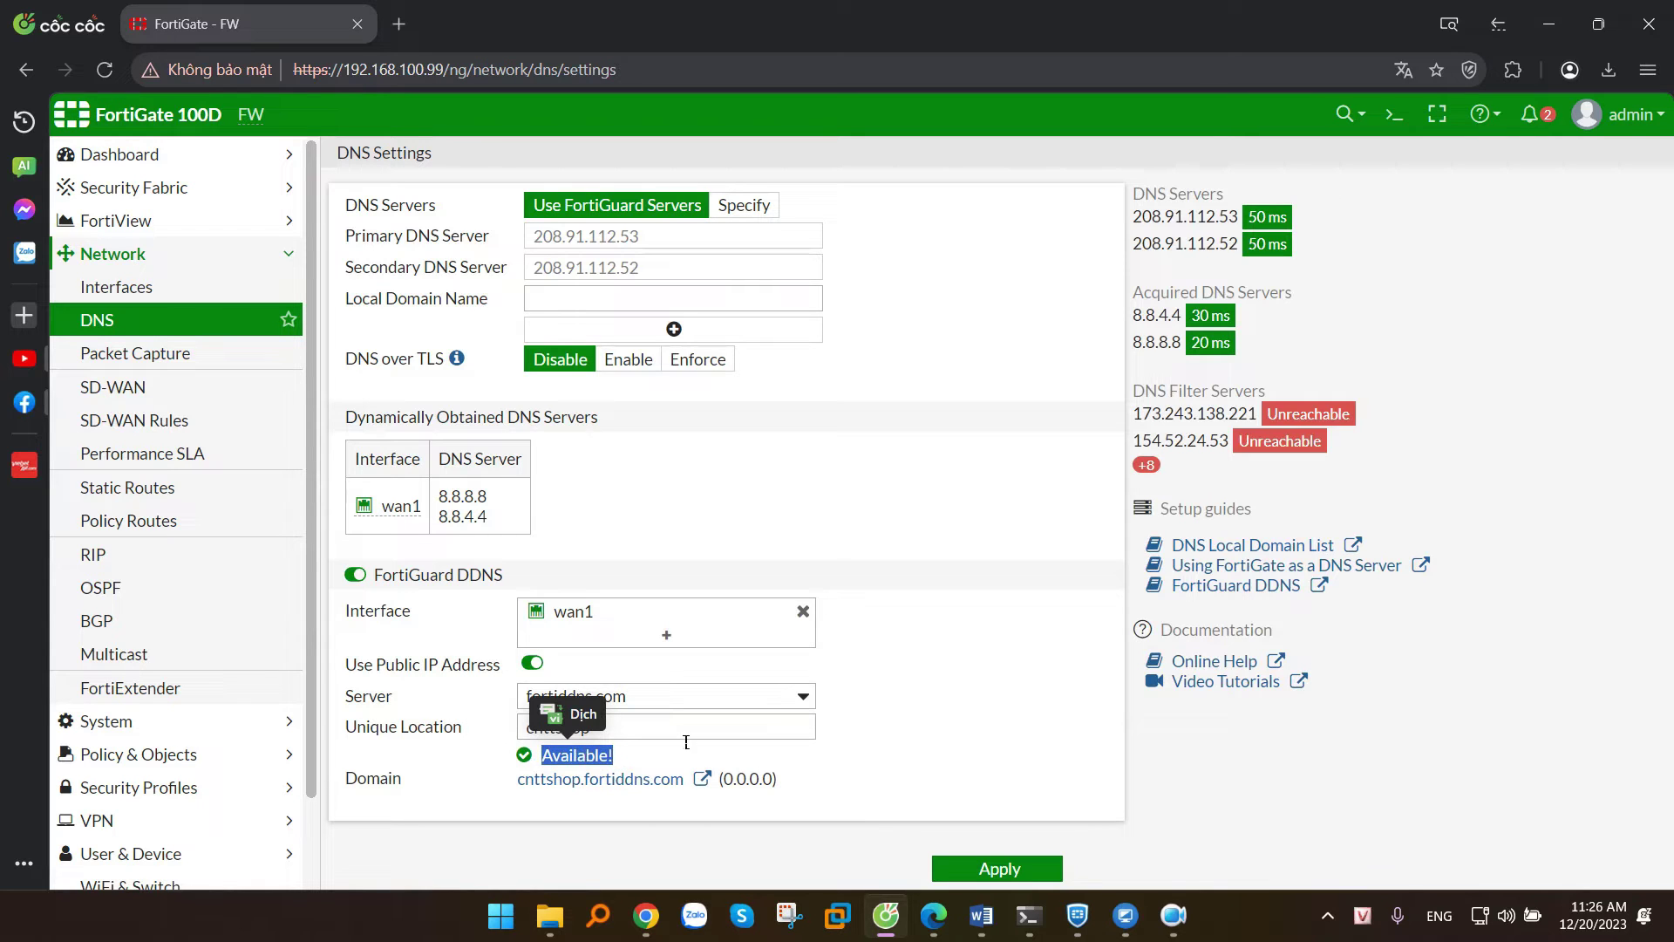
click(879, 581)
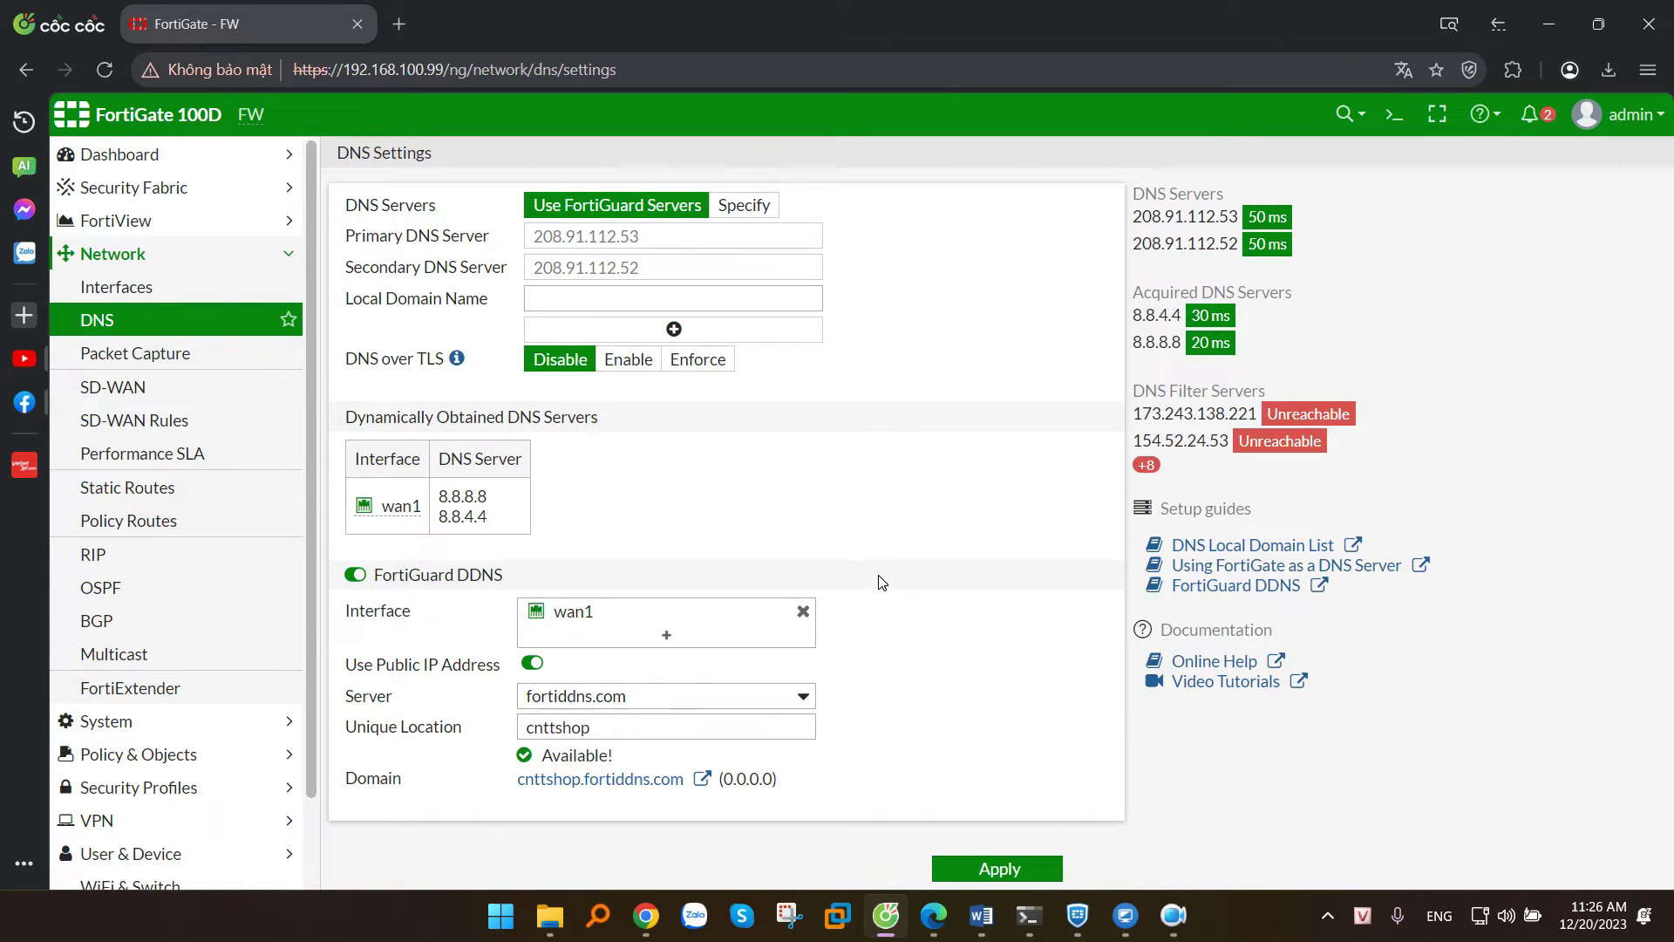
click(1001, 871)
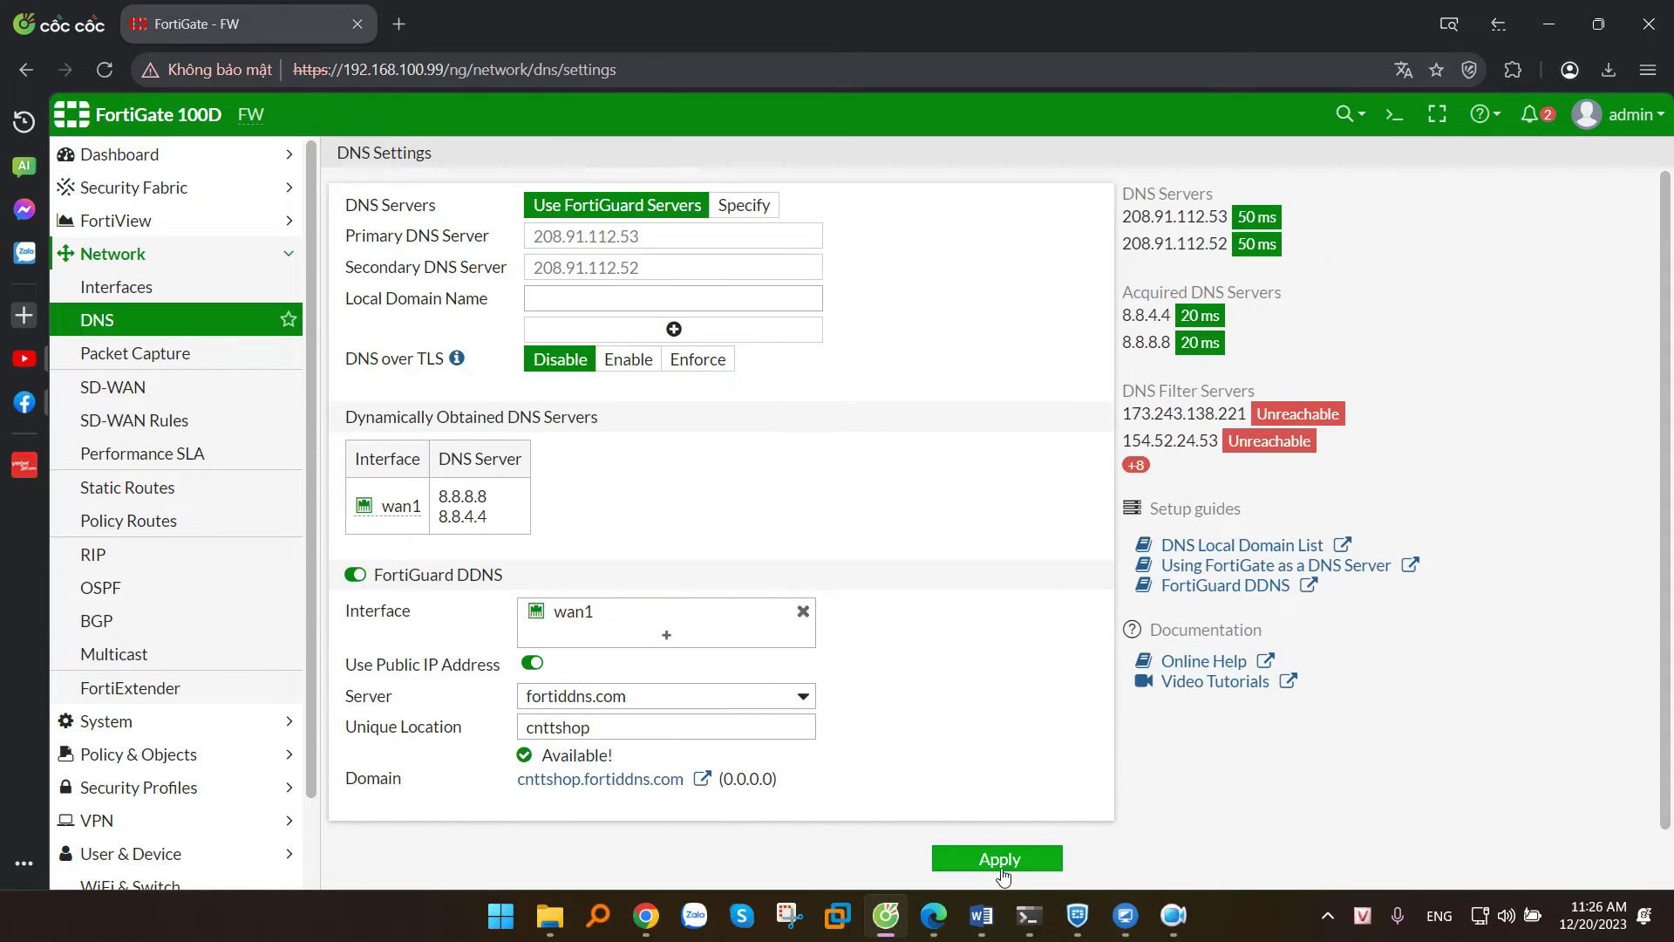
- Copy the DDNS domain cnttshop.fortiddns.com from the DNS settings
drag(501, 797, 688, 785)
key(ctrl+c)
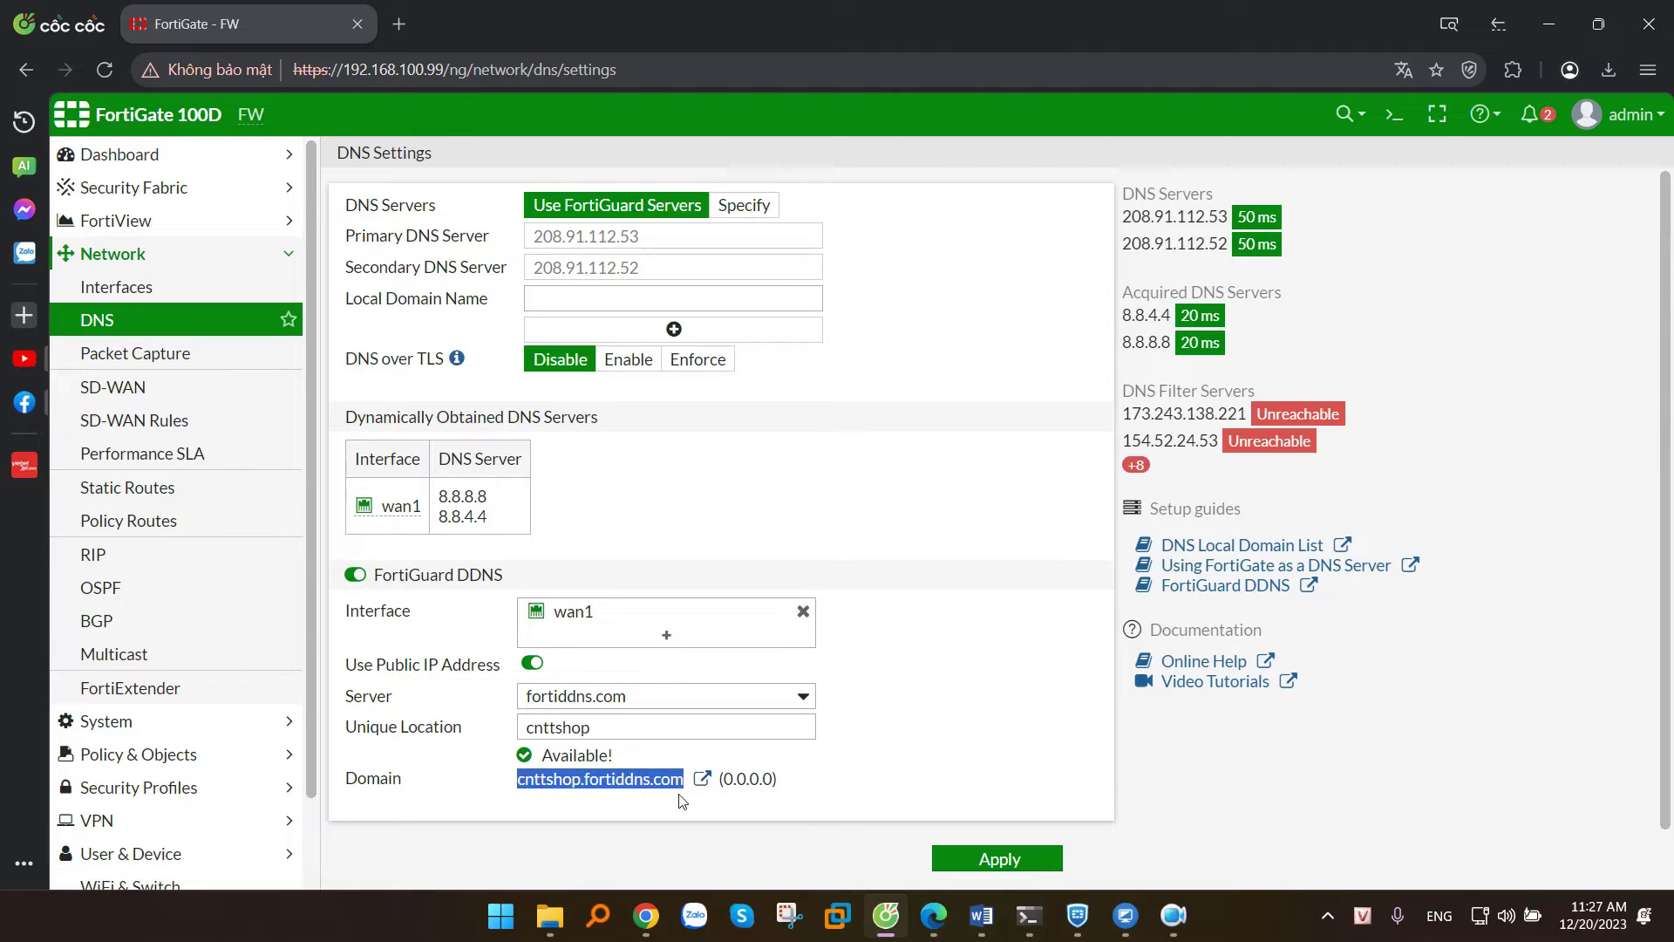
right_click(620, 795)
click(699, 555)
- Switch to FortiClient VPN and start a new SSL-VPN connection with cnttshop.fortiddns.com as the remote gateway
click(1089, 922)
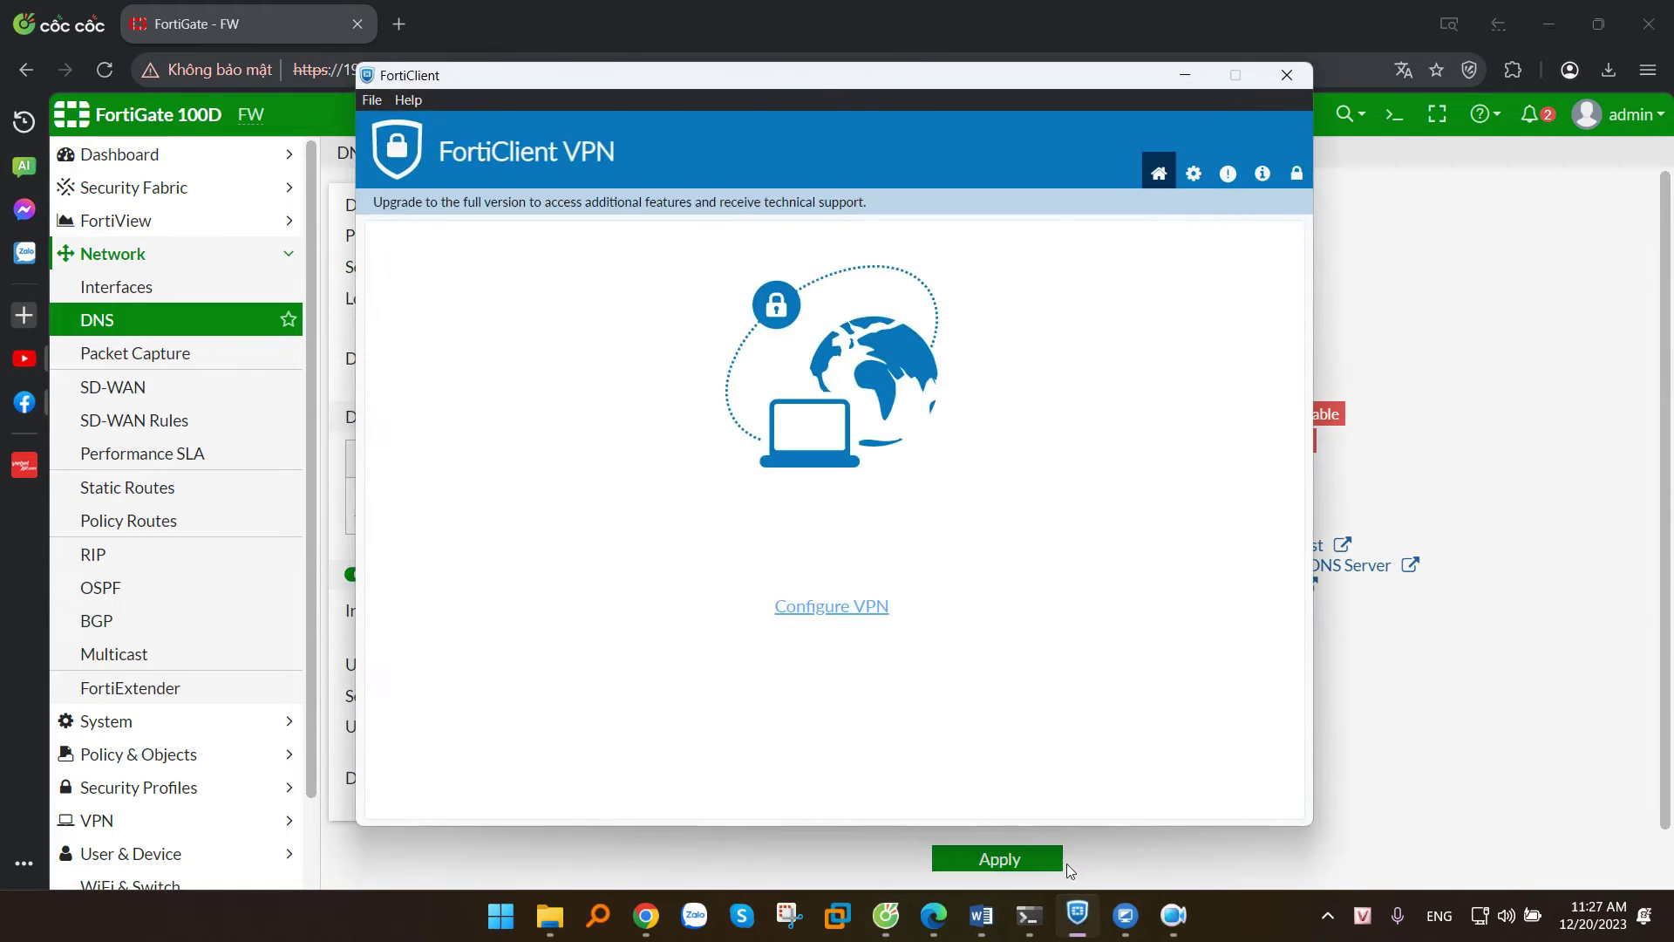
click(834, 621)
click(733, 406)
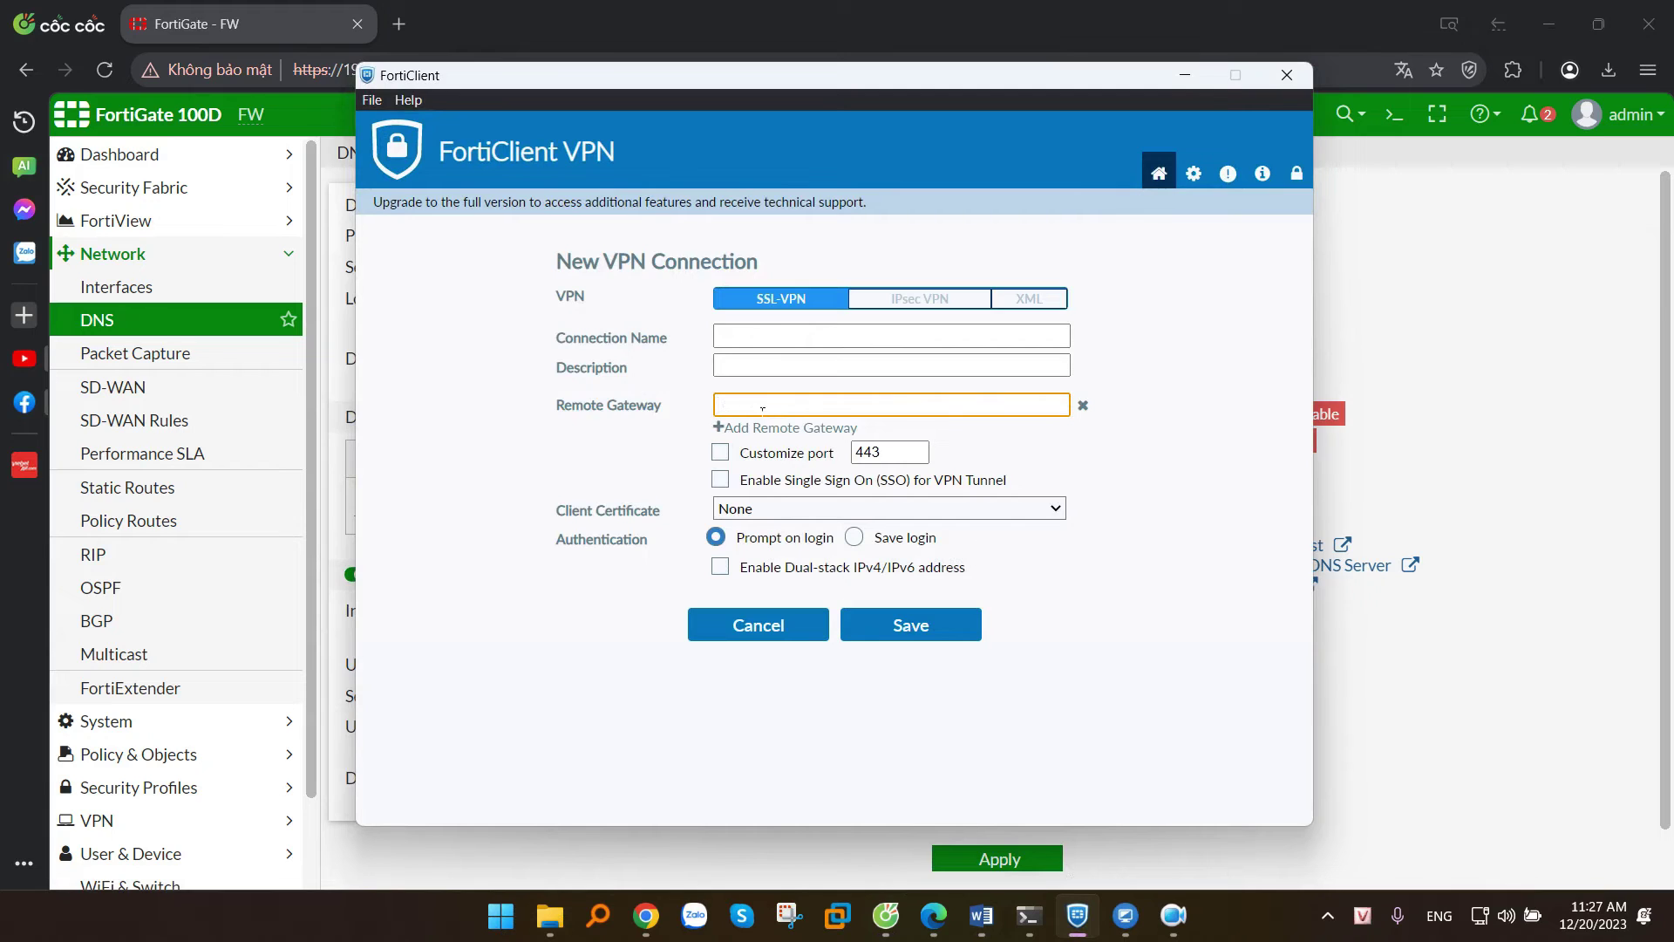
key(ctrl+v)
drag(870, 405, 691, 415)
key(ctrl+c)
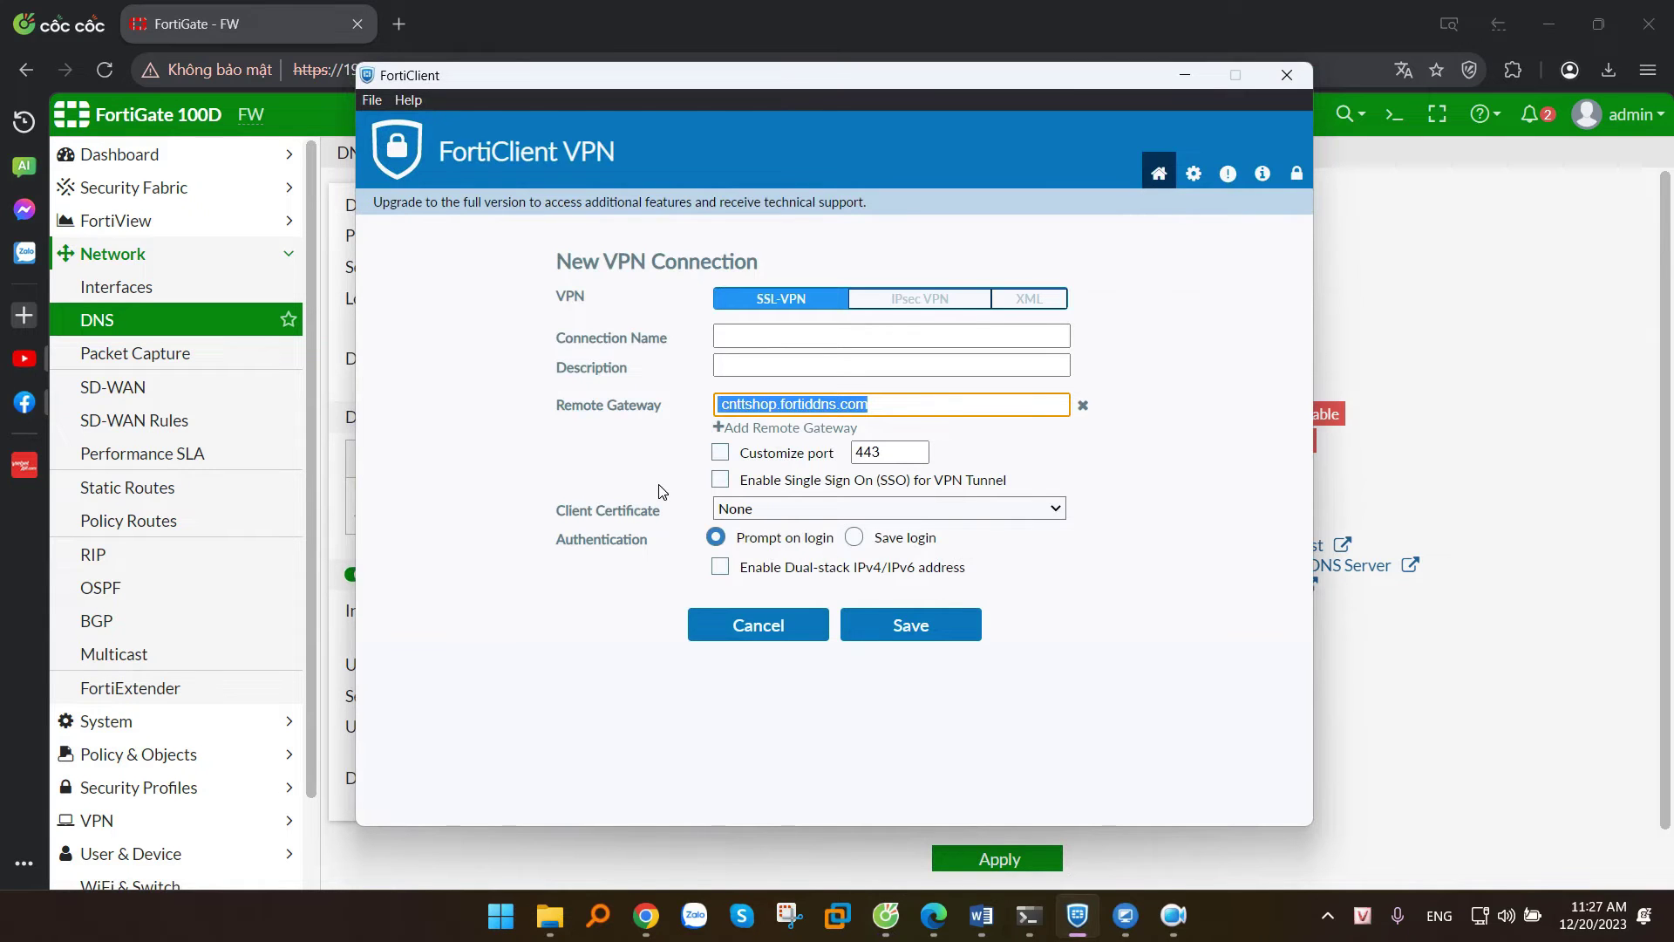
- Return to the FortiGate page in the browser and open the wan1 interface for editing
click(1453, 315)
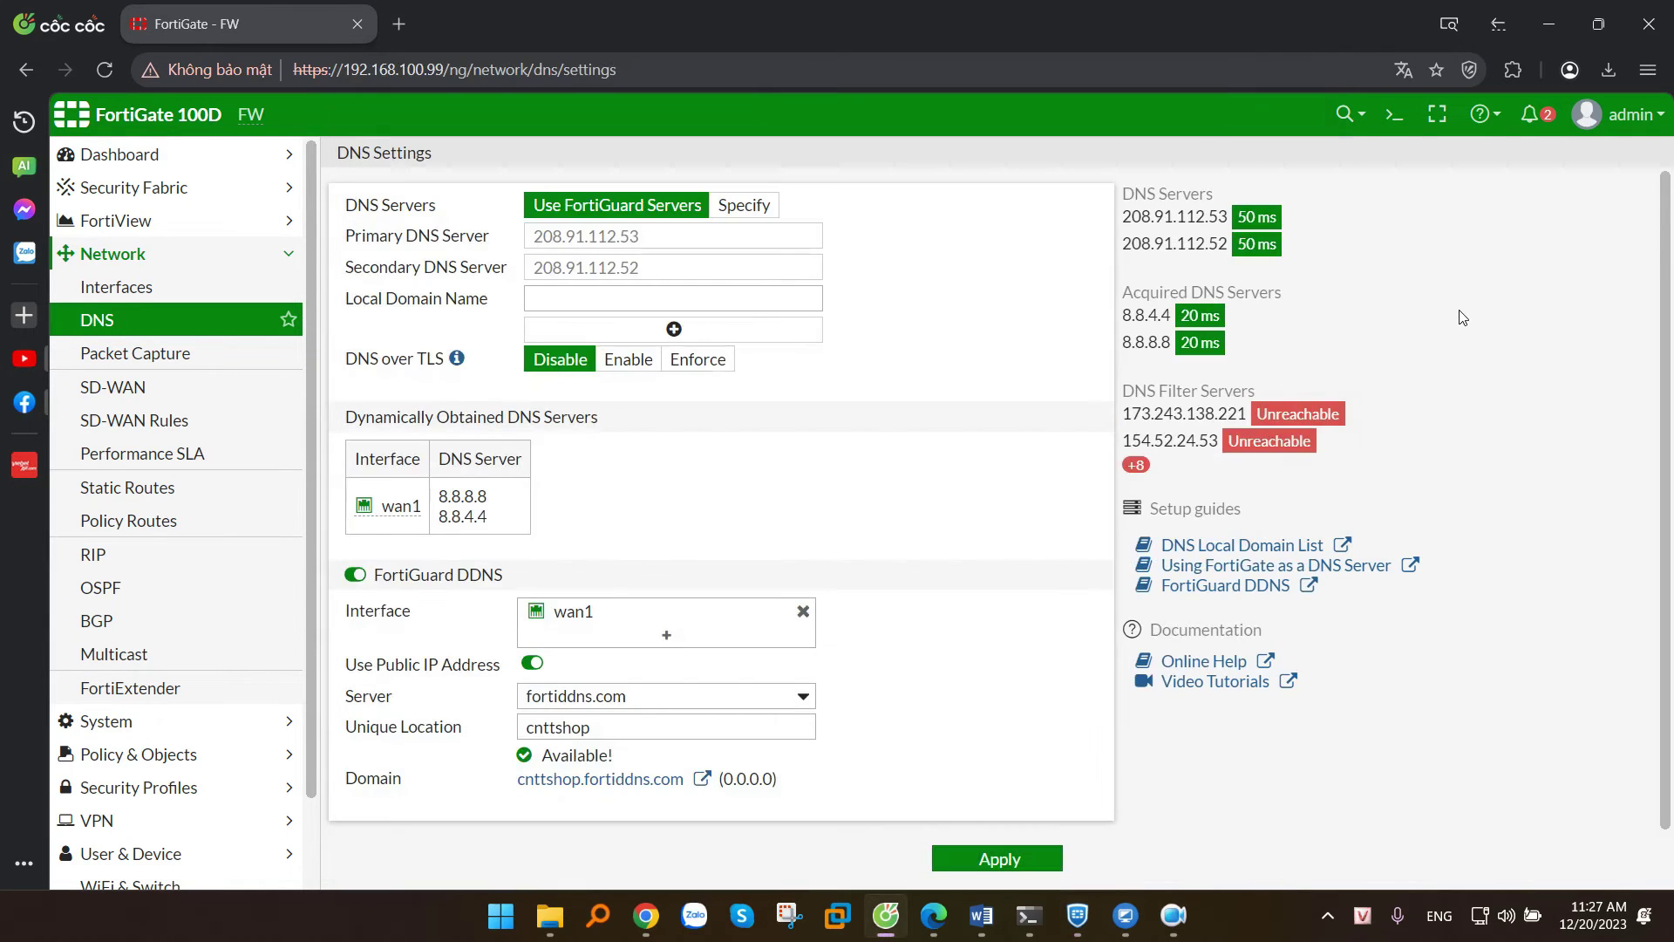
key(alt+Tab)
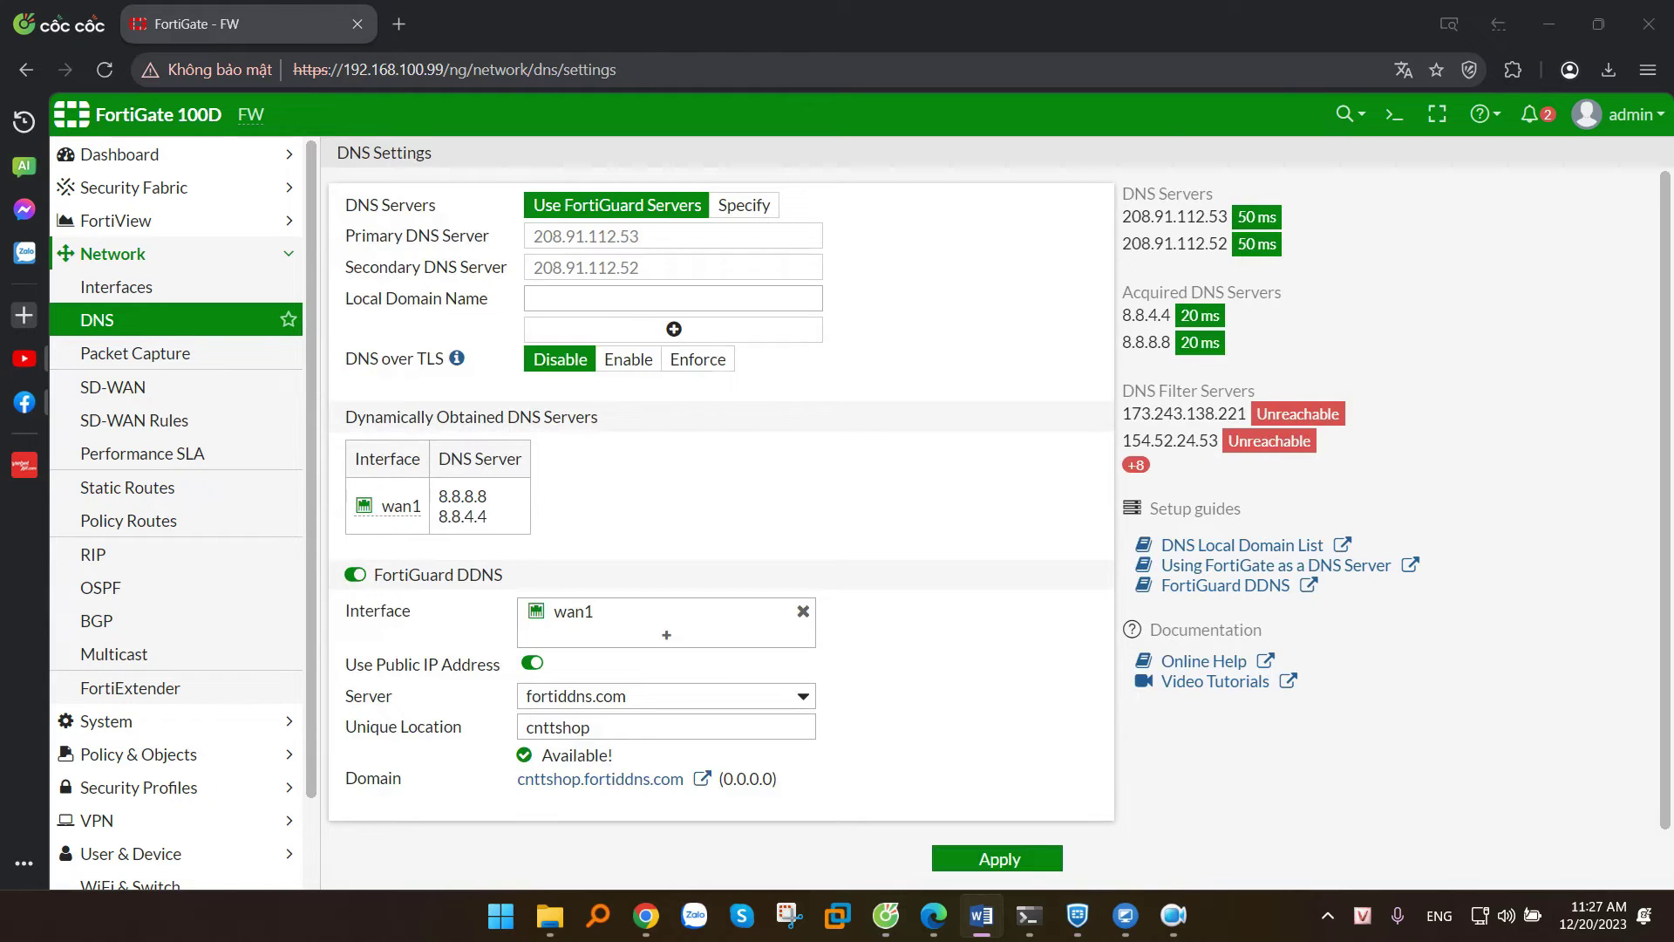
click(131, 286)
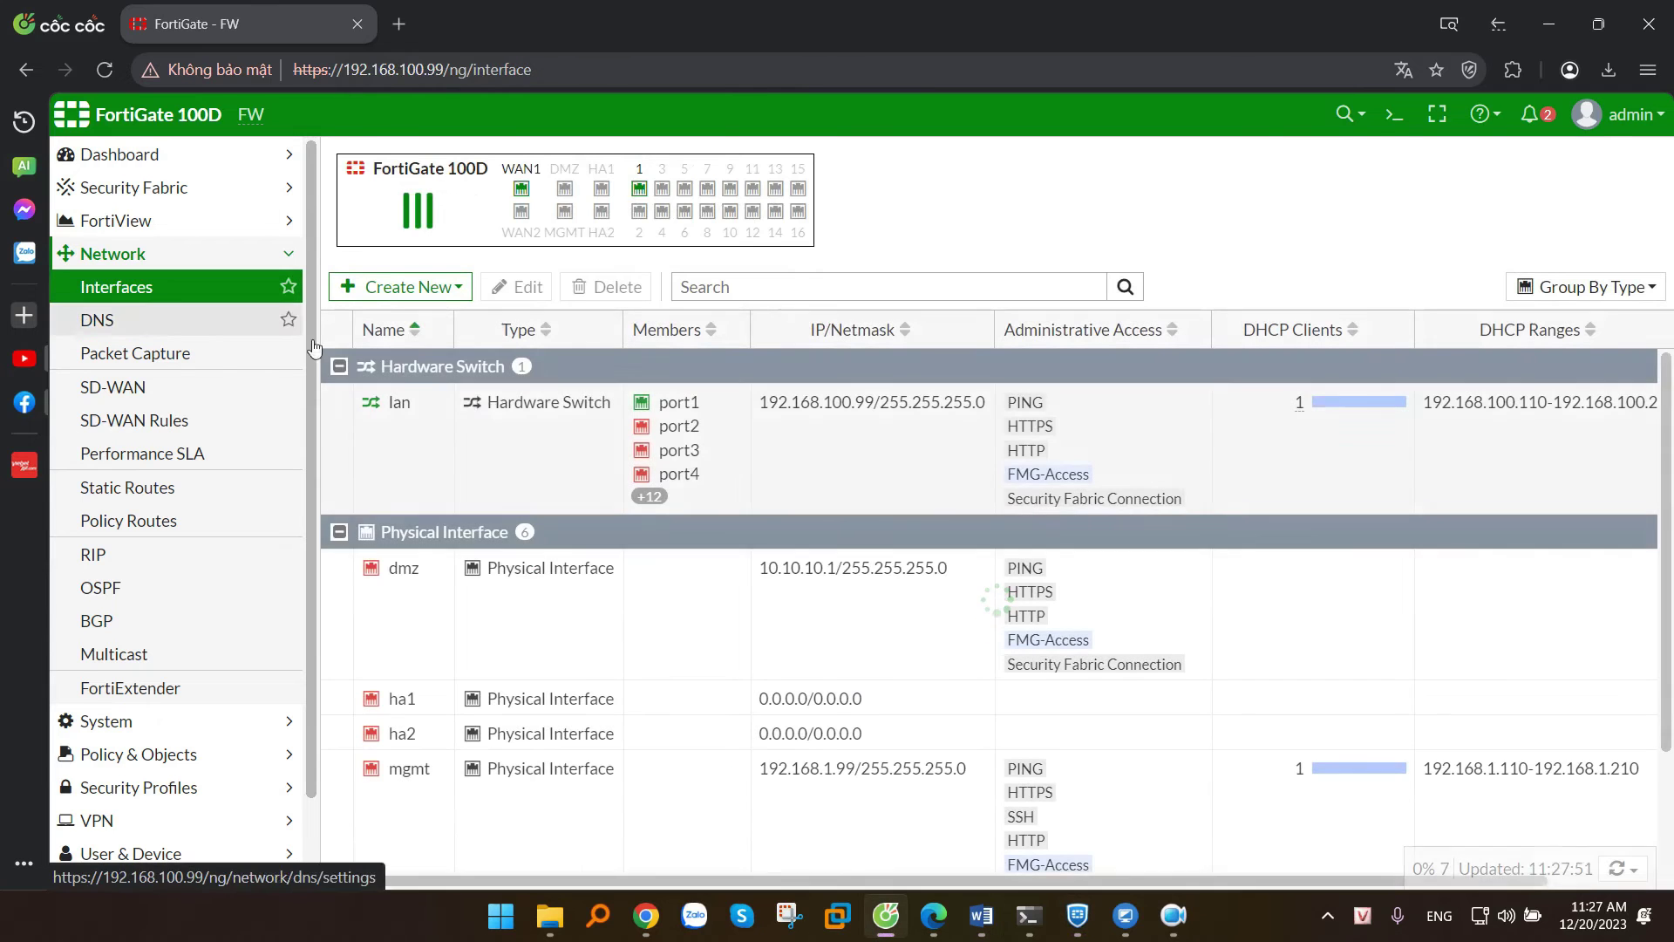
scroll(614, 445, down, 3)
double_click(539, 750)
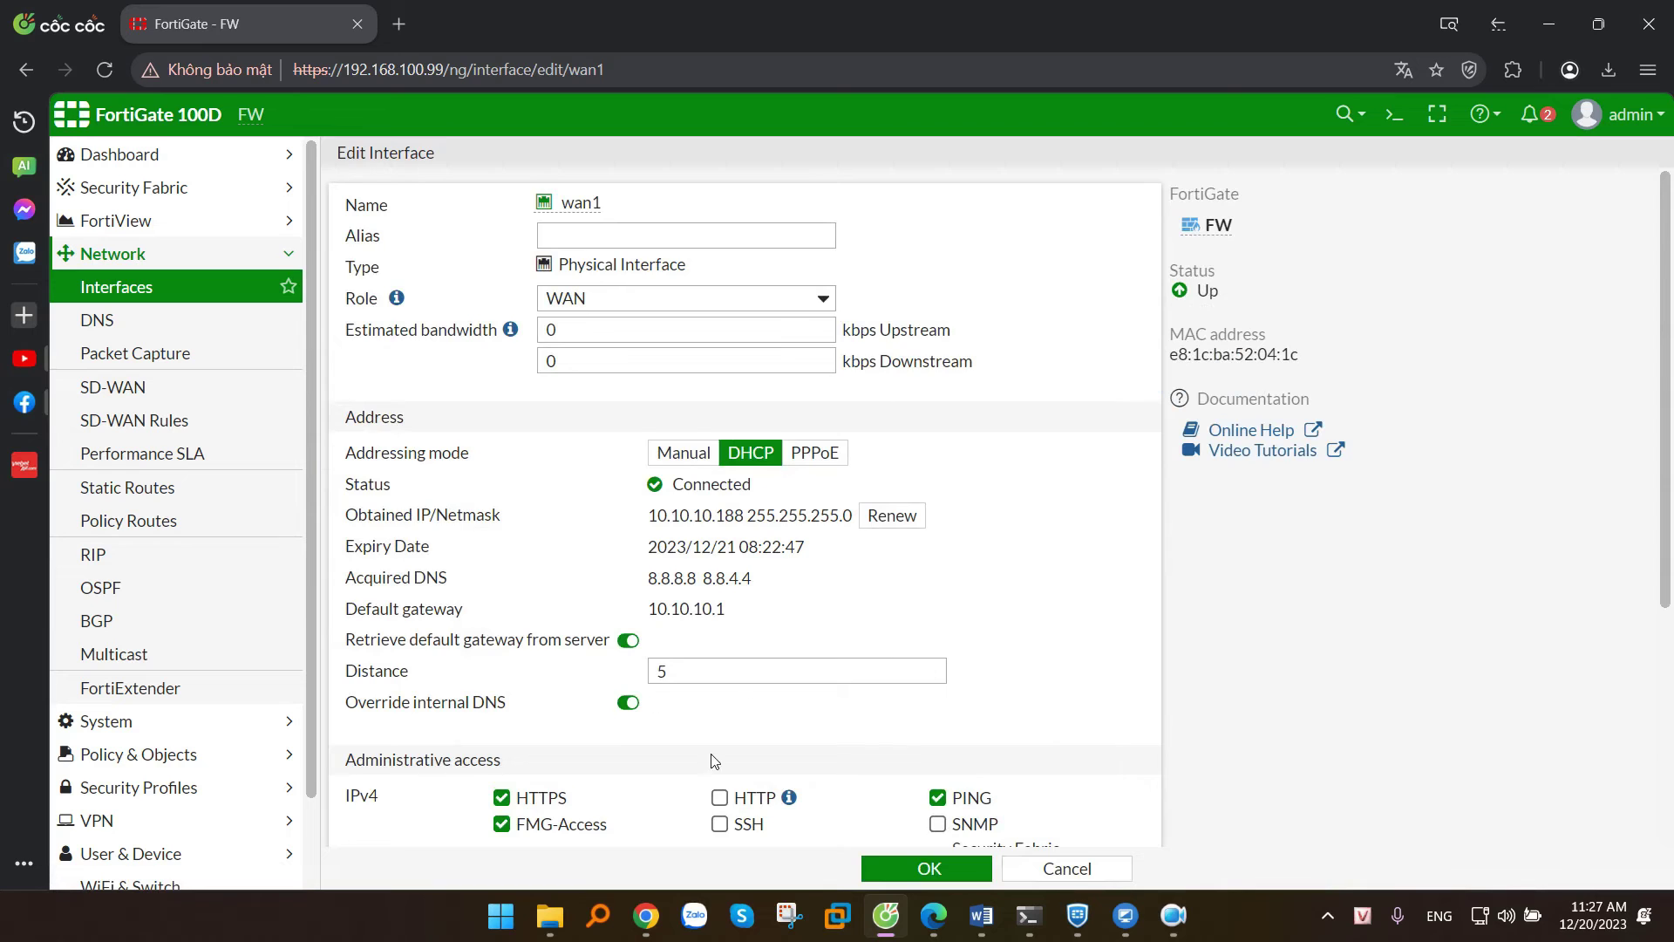
- Save wan1 with HTTPS enabled and HTTP disabled for IPv4 administrative access, and check its access entries in the interface list
scroll(584, 733, down, 1)
scroll(584, 732, down, 3)
click(534, 475)
click(533, 475)
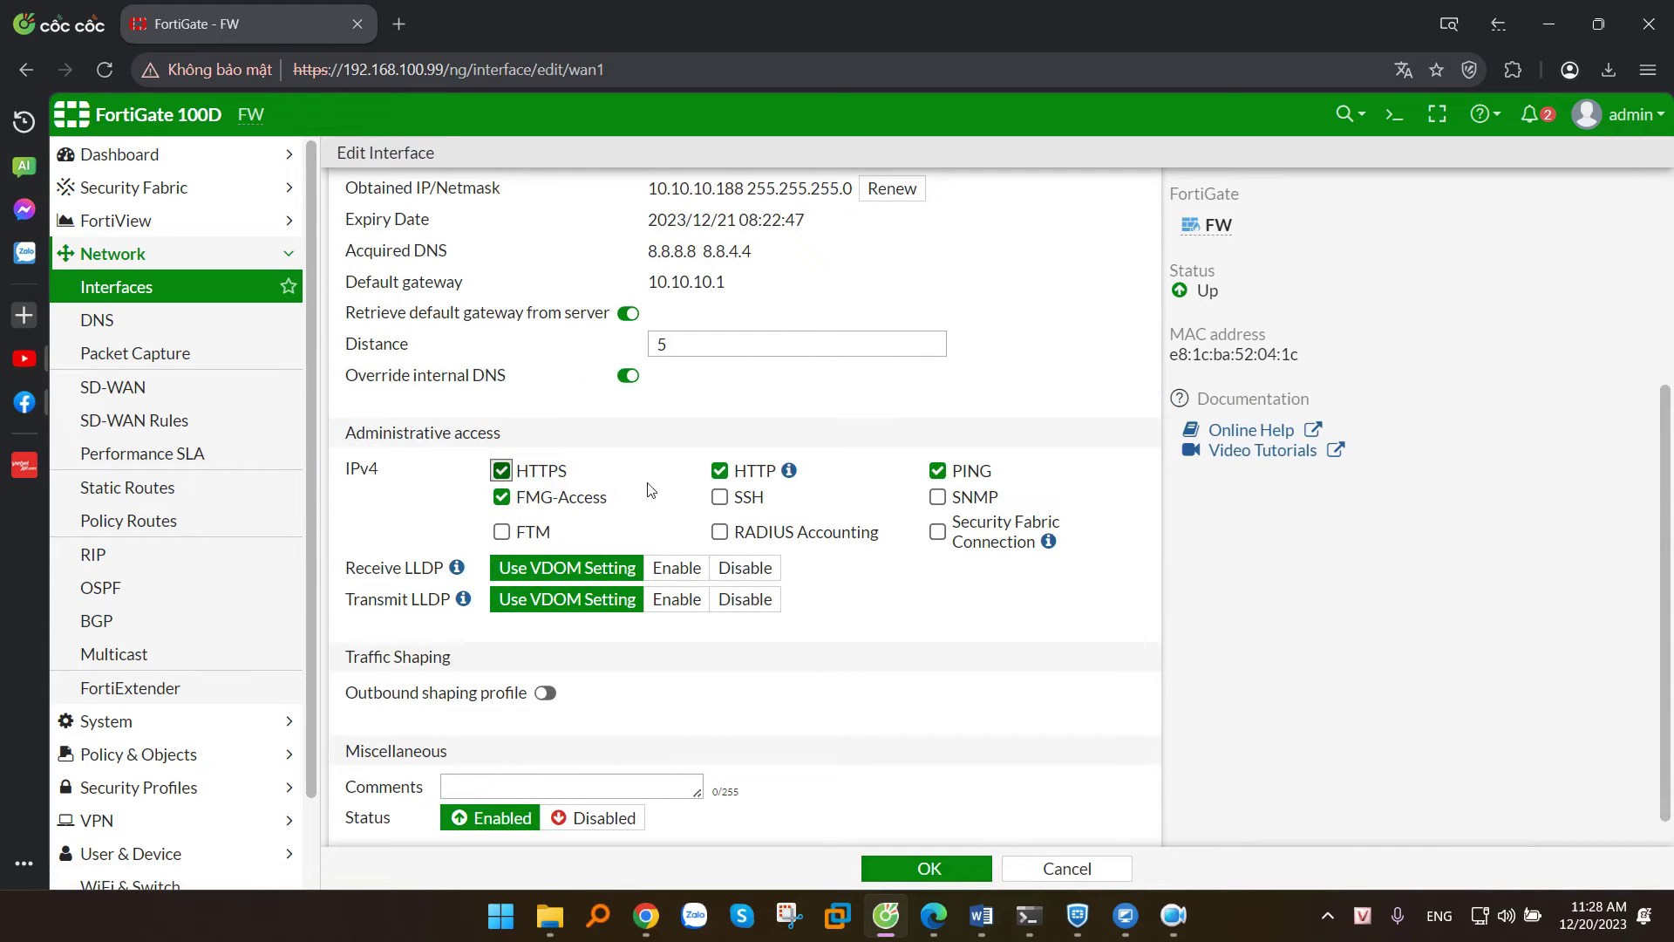
click(722, 477)
click(940, 869)
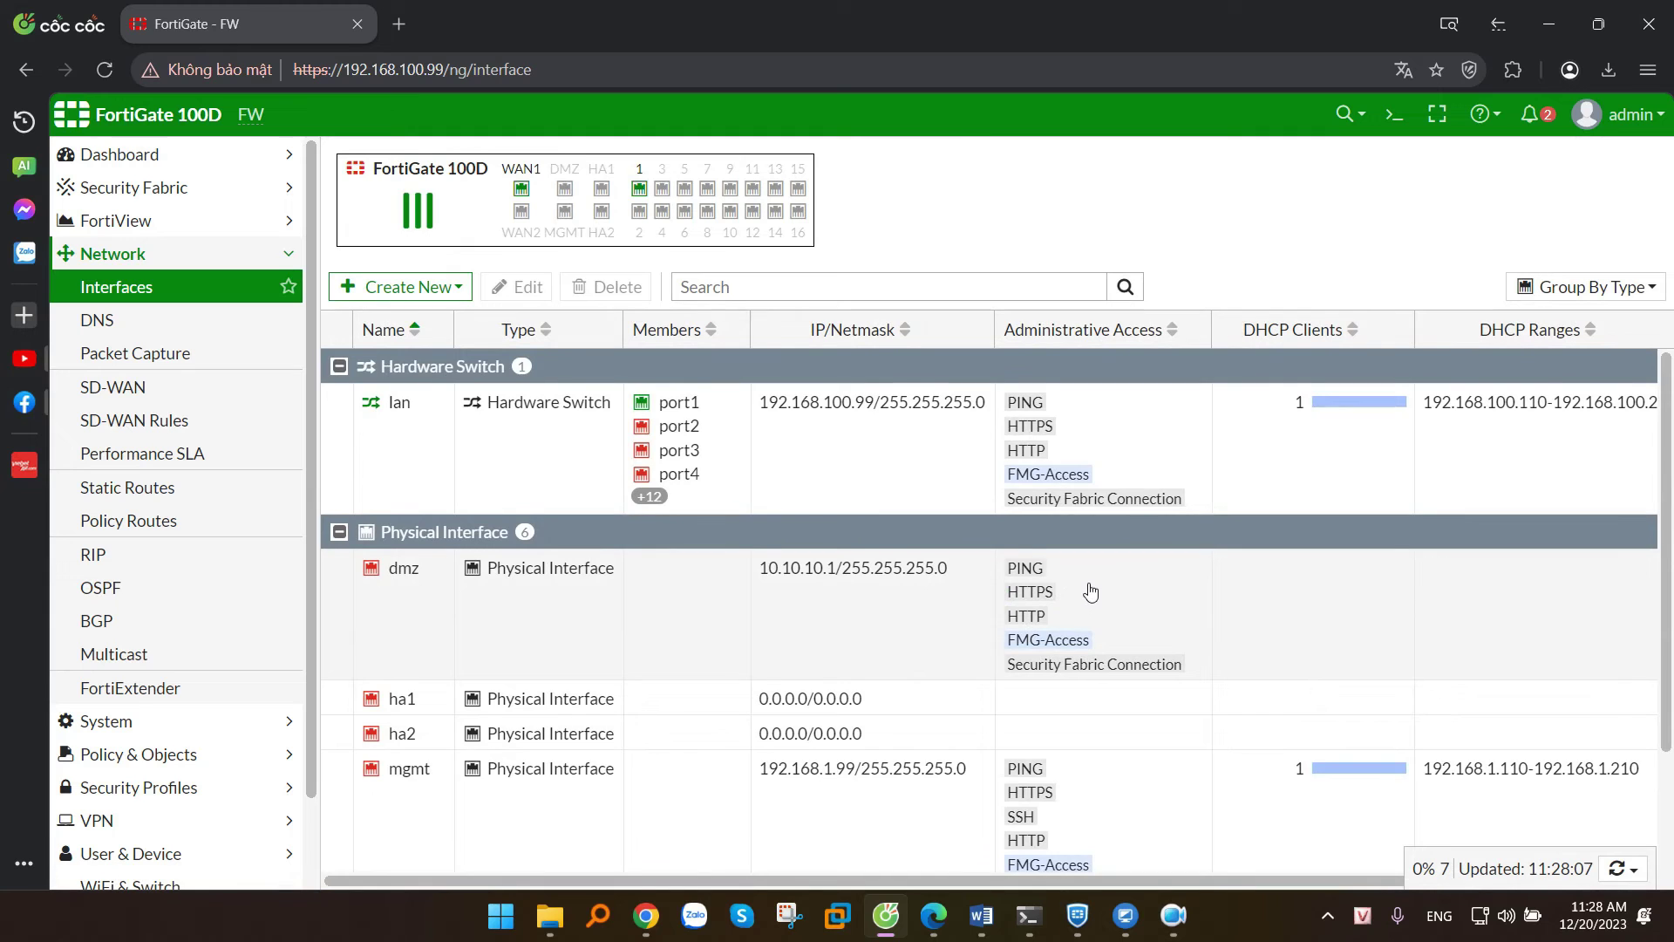
scroll(1055, 593, down, 2)
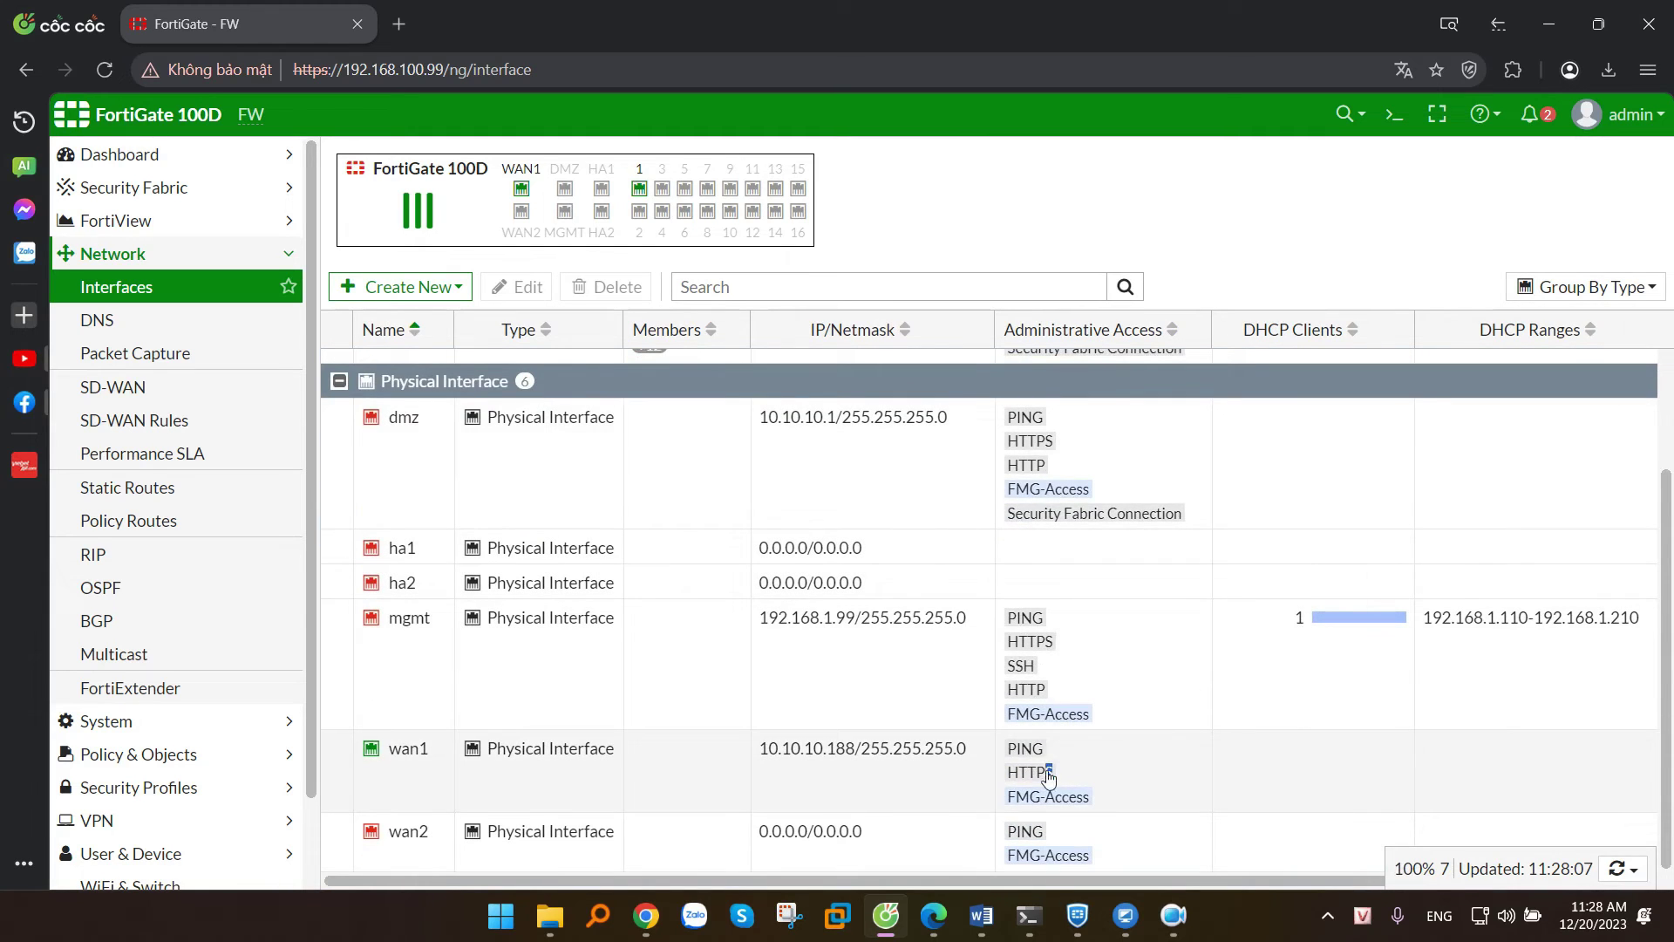
drag(1050, 775, 1002, 785)
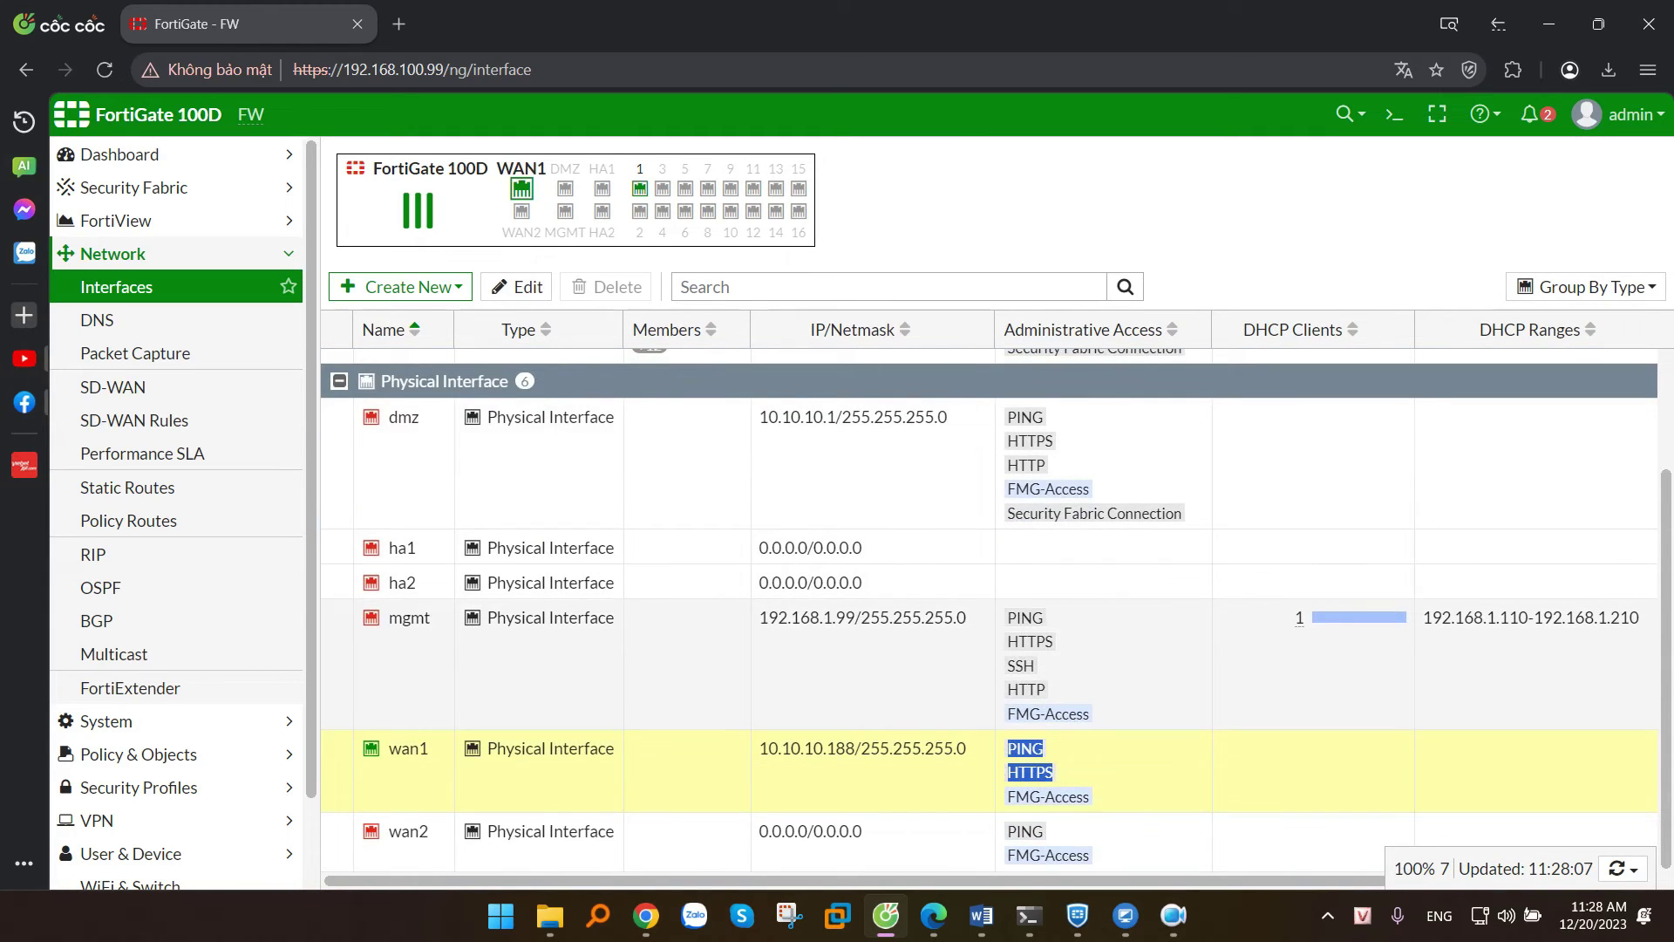
- Open the FortiGate's system settings and set the administration HTTPS port to 8443
click(104, 723)
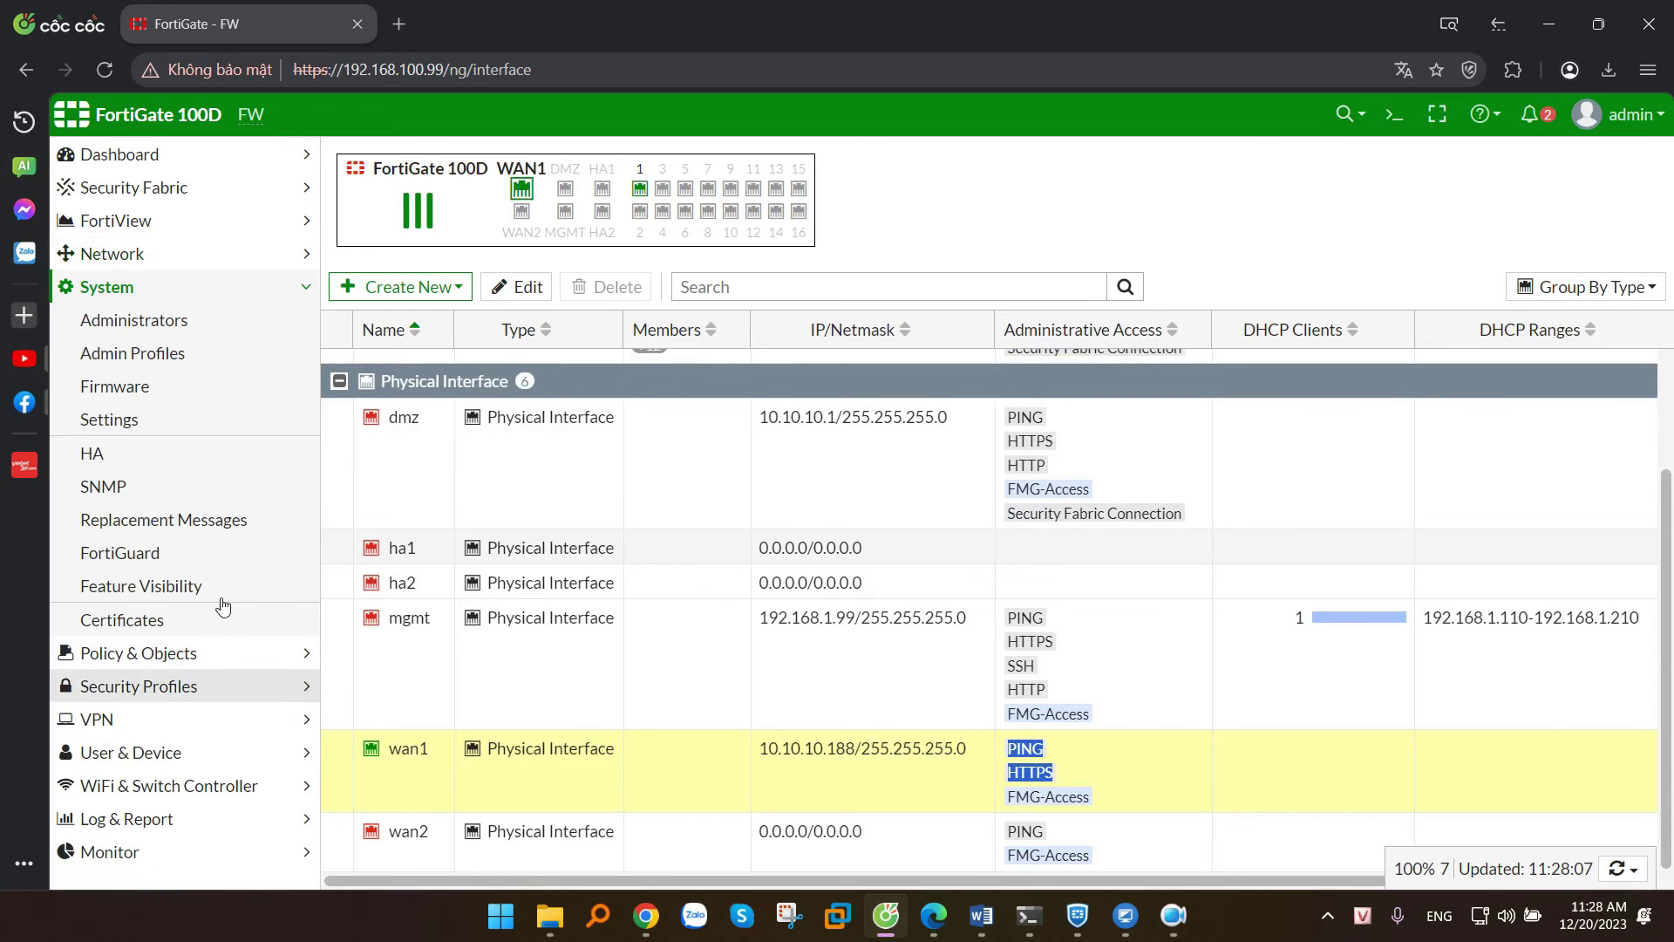
click(131, 432)
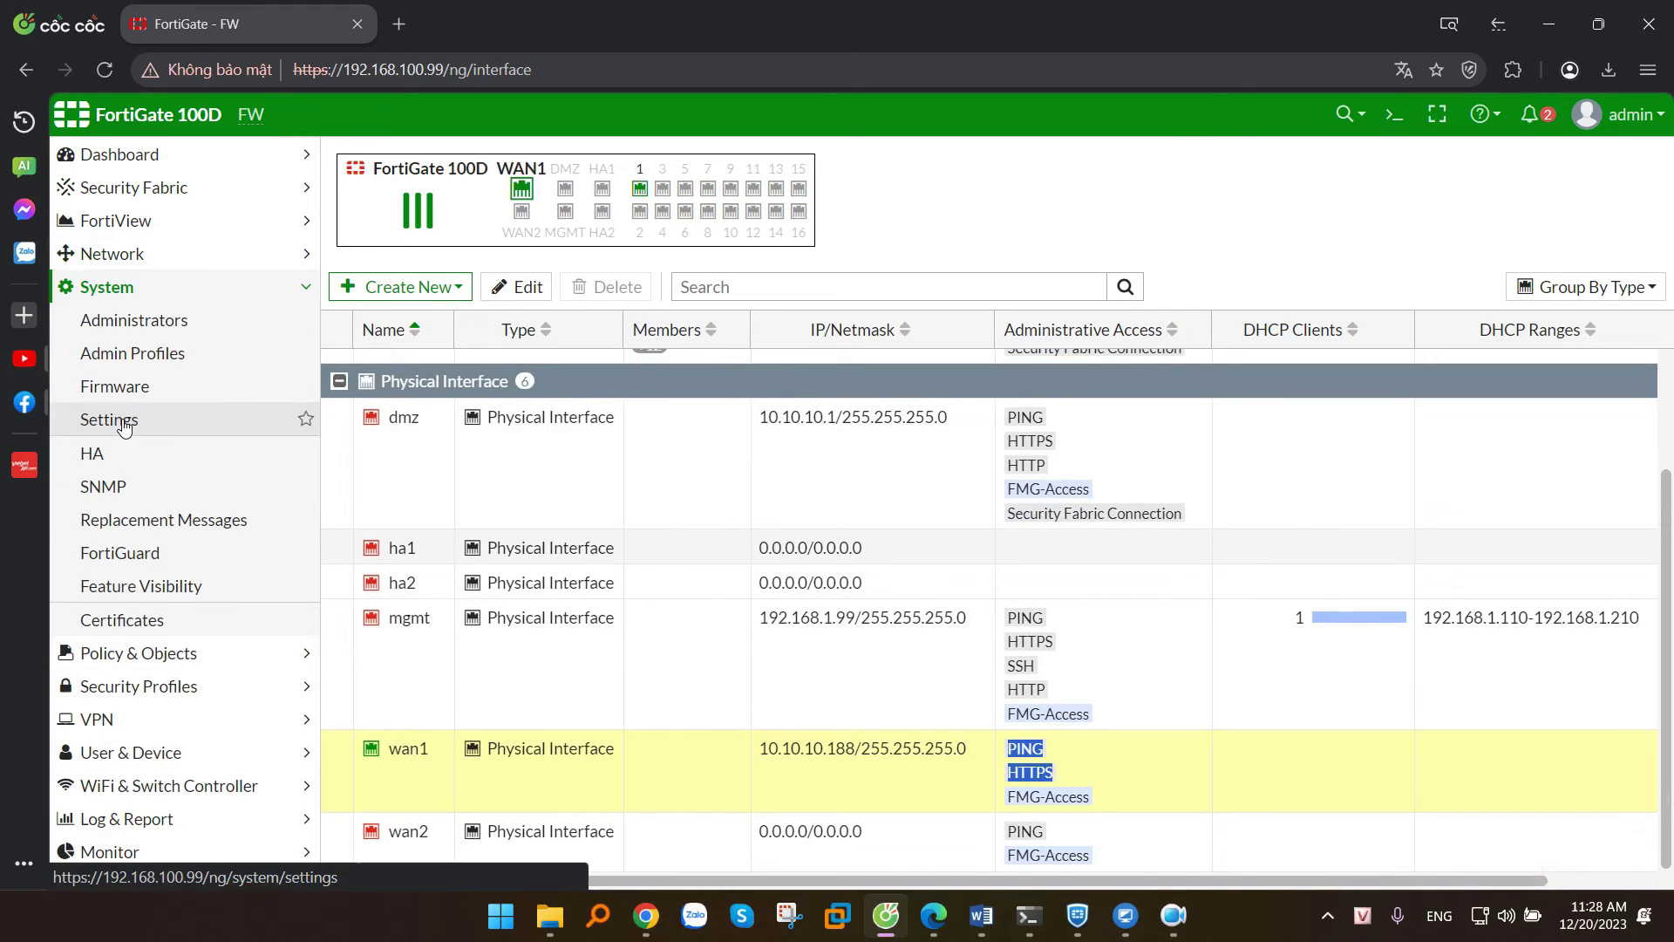
scroll(610, 488, down, 3)
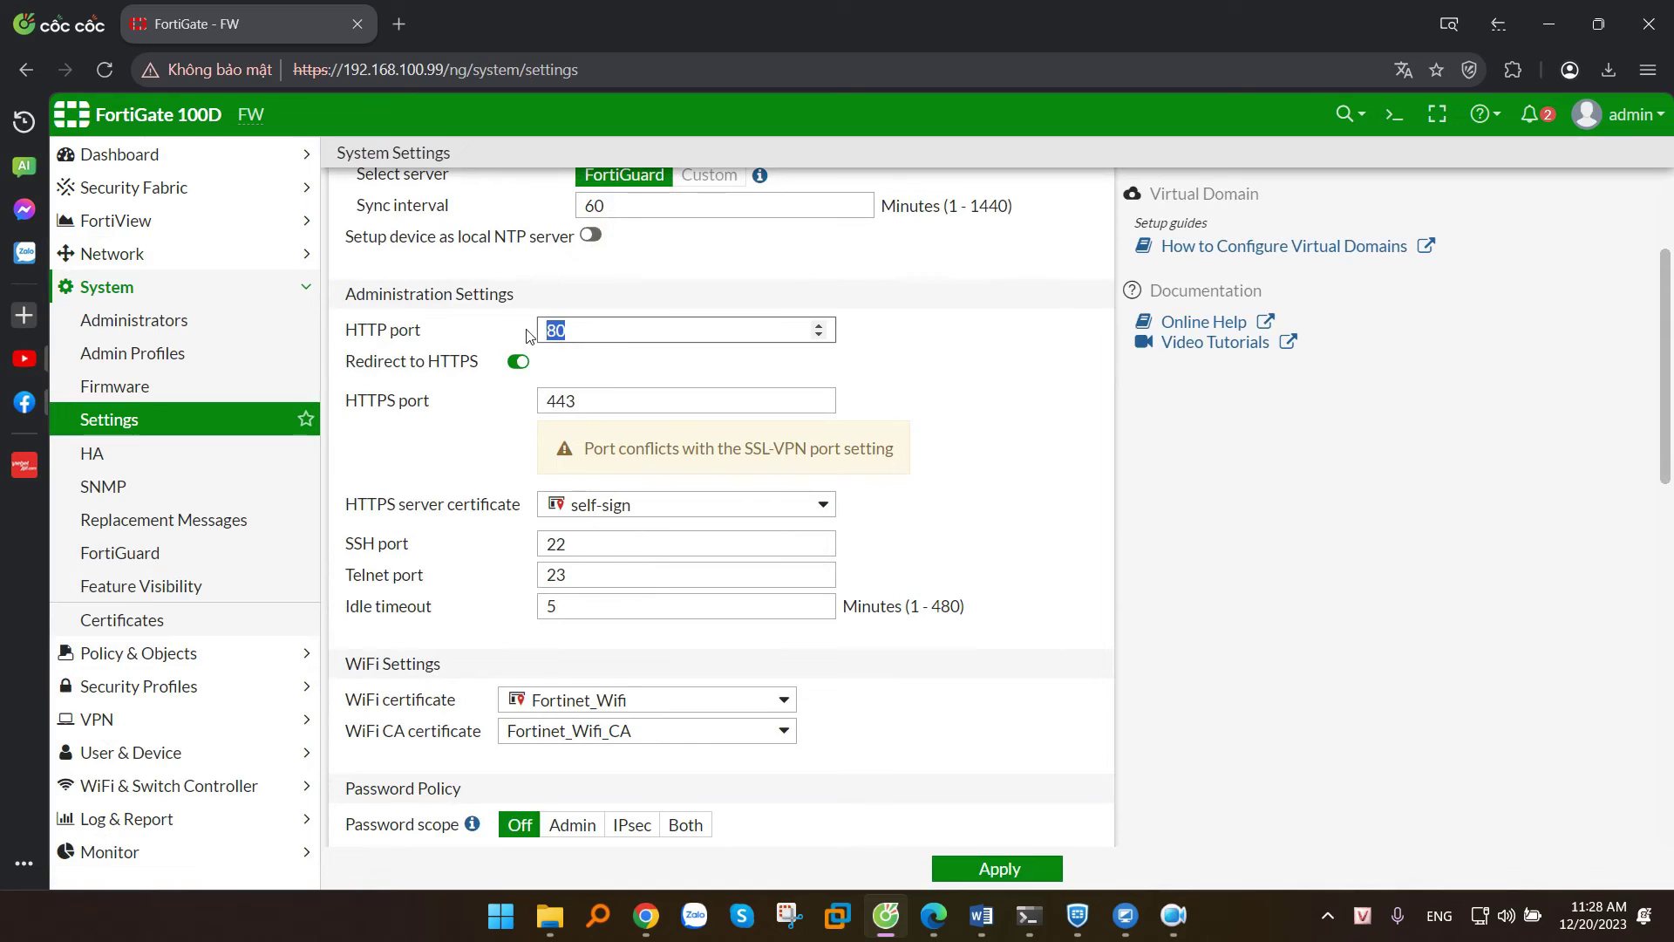
drag(577, 403, 527, 410)
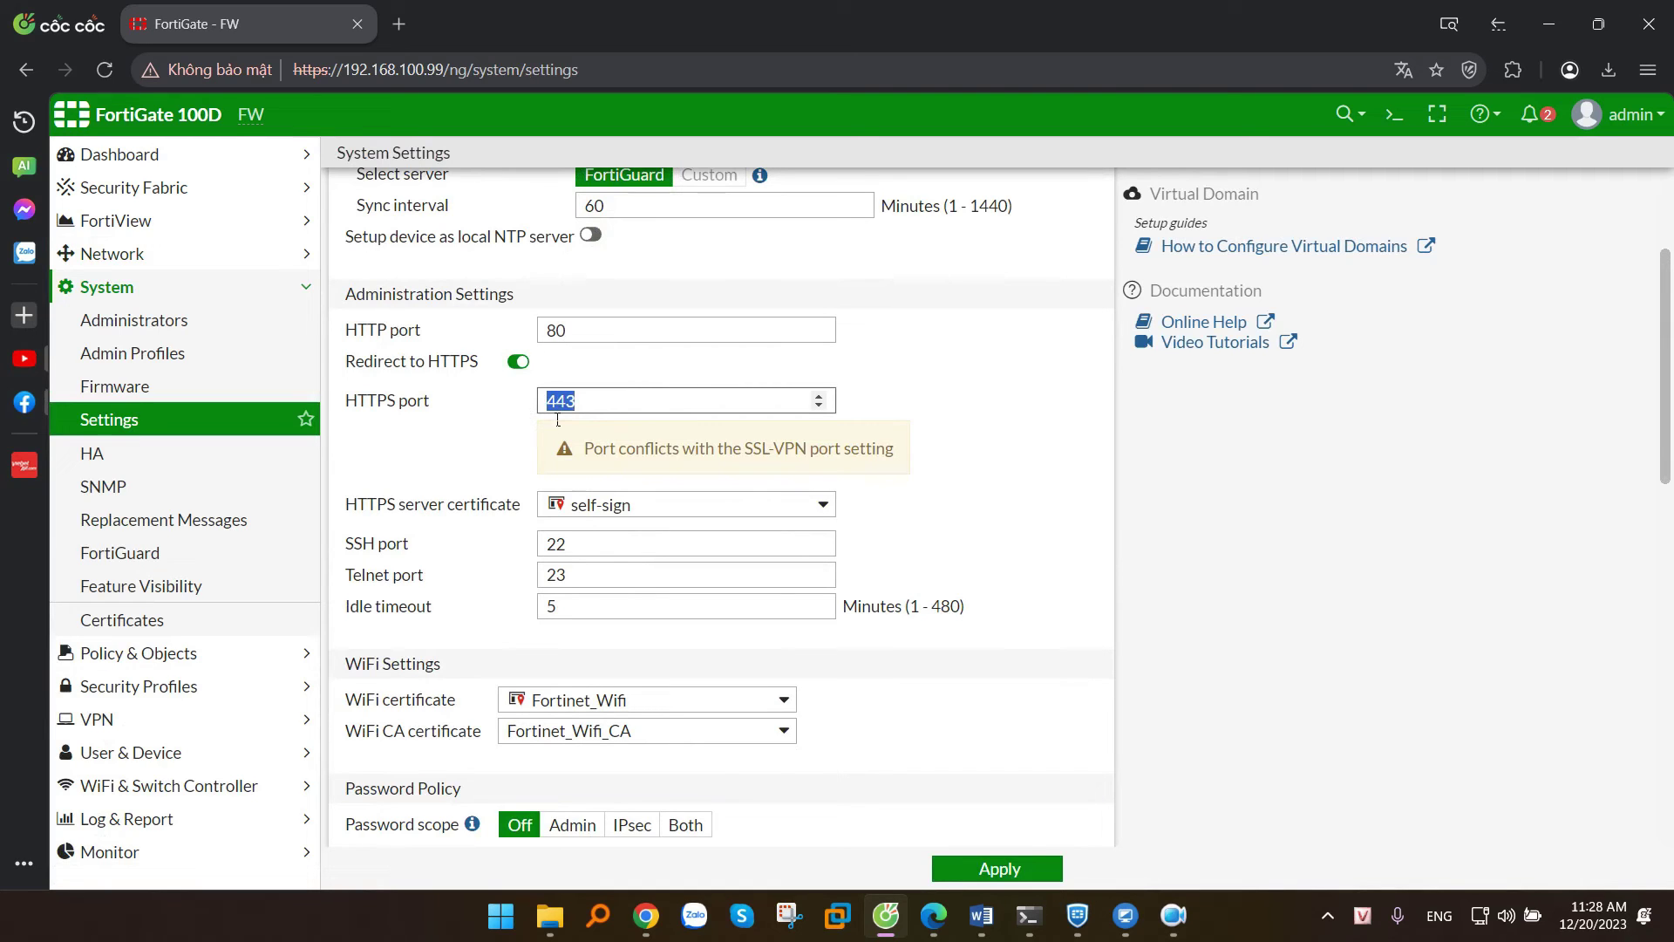
key(Home)
text(8)
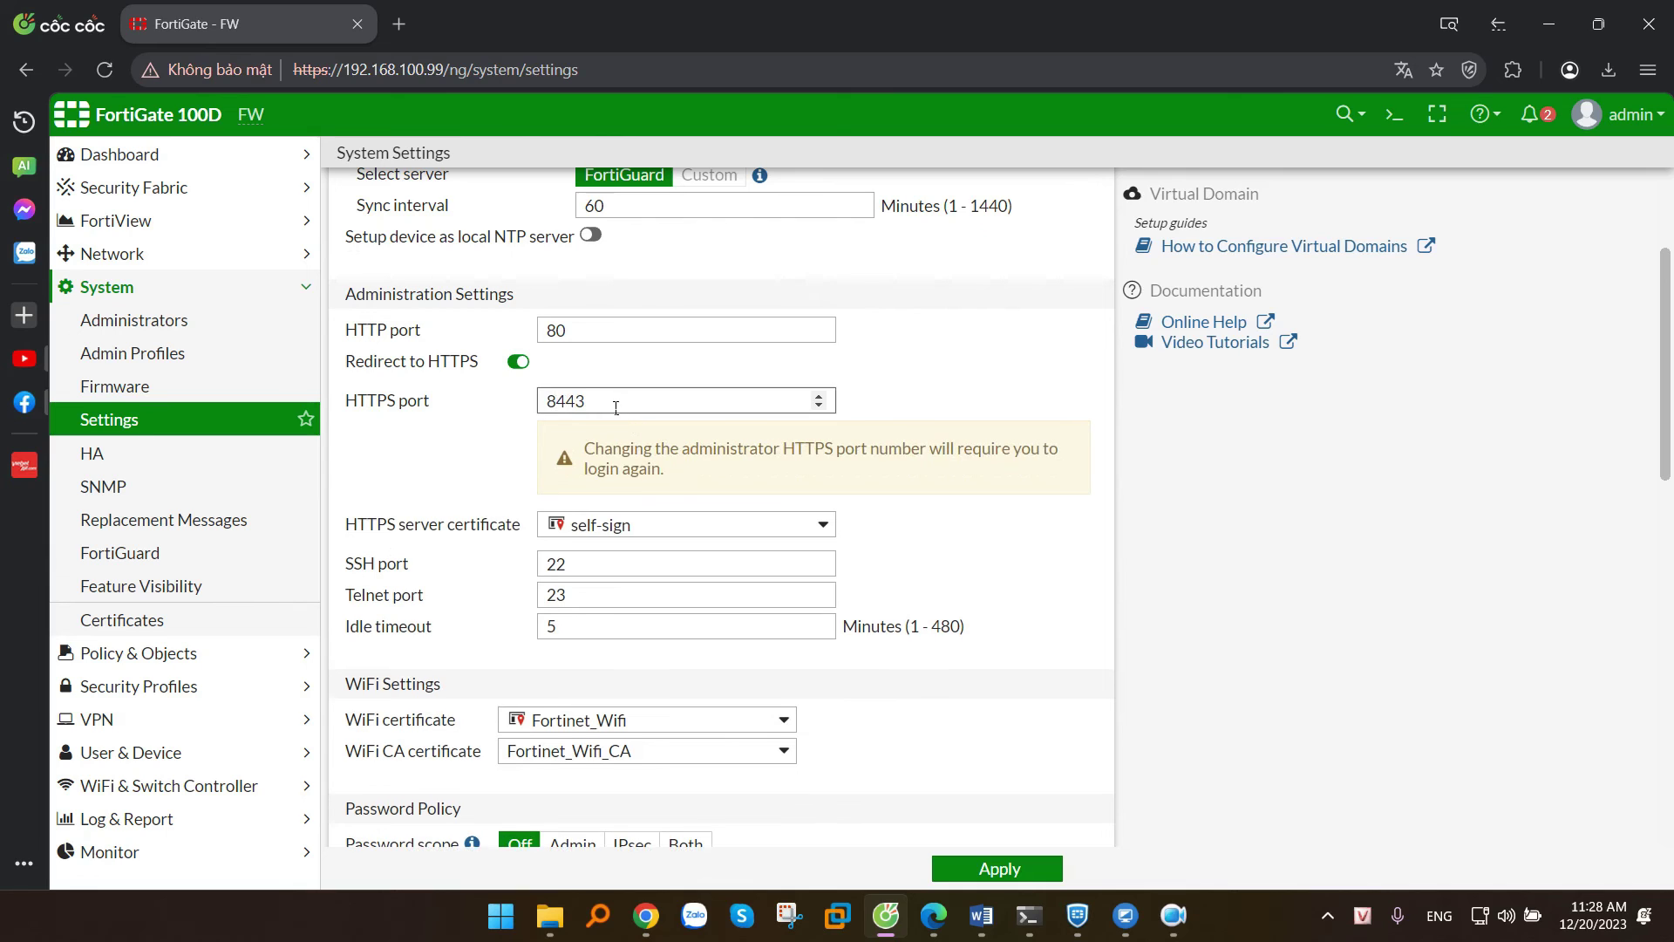
- Set the administration HTTP port to 8080 and apply the system settings
click(556, 338)
text(80)
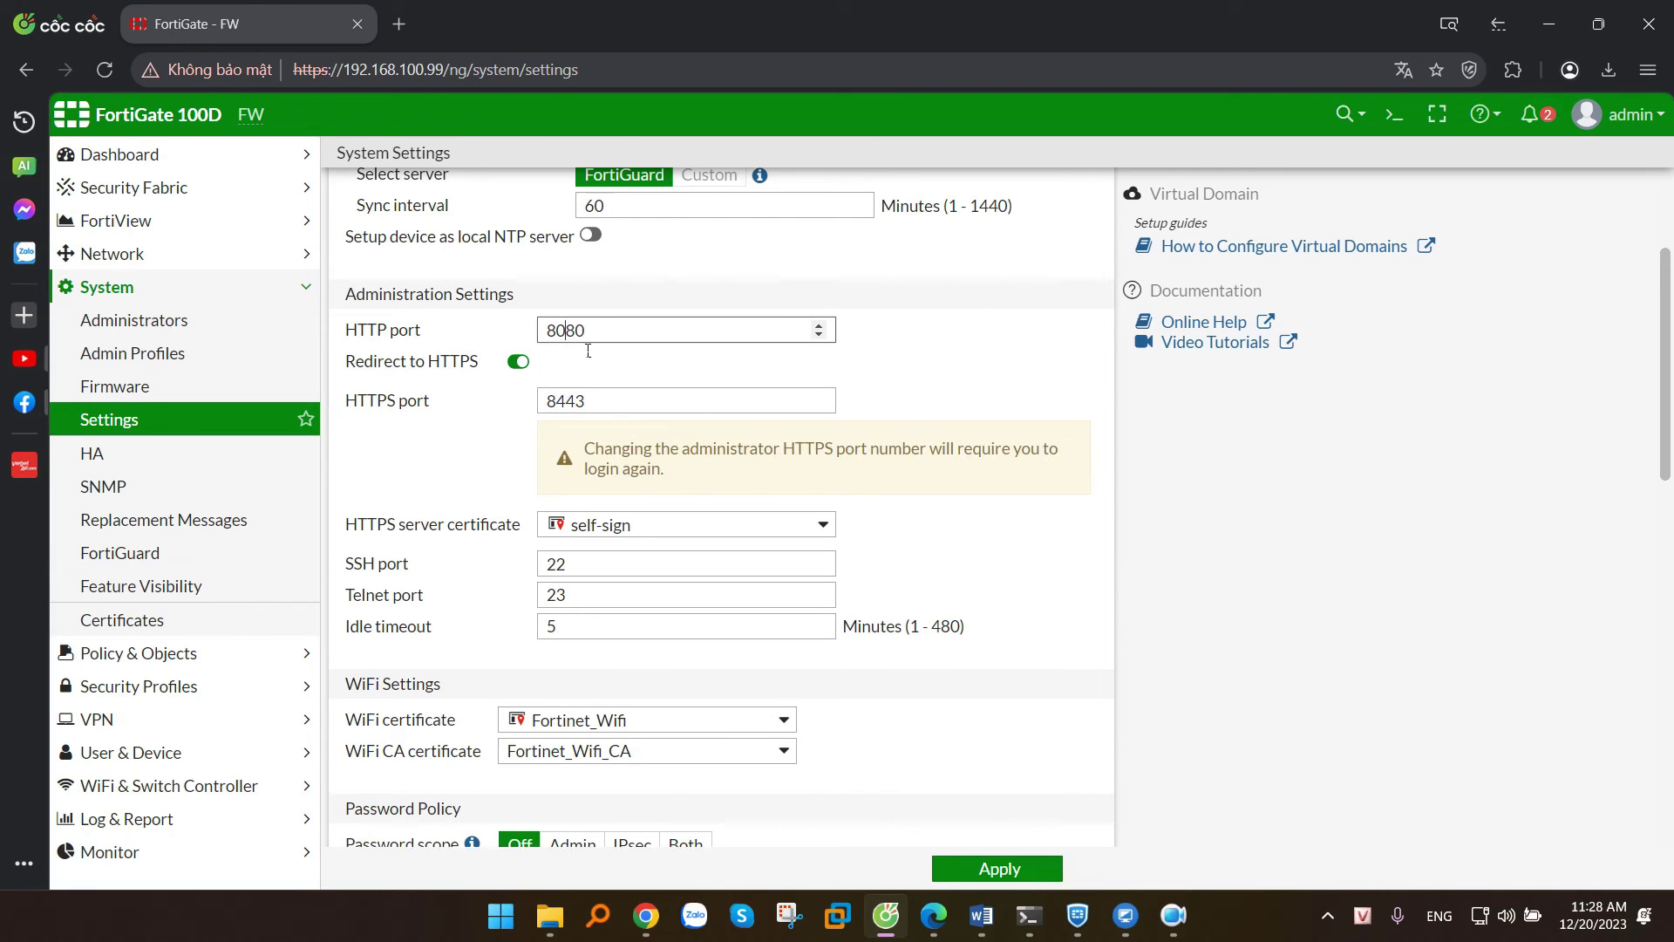
double_click(608, 402)
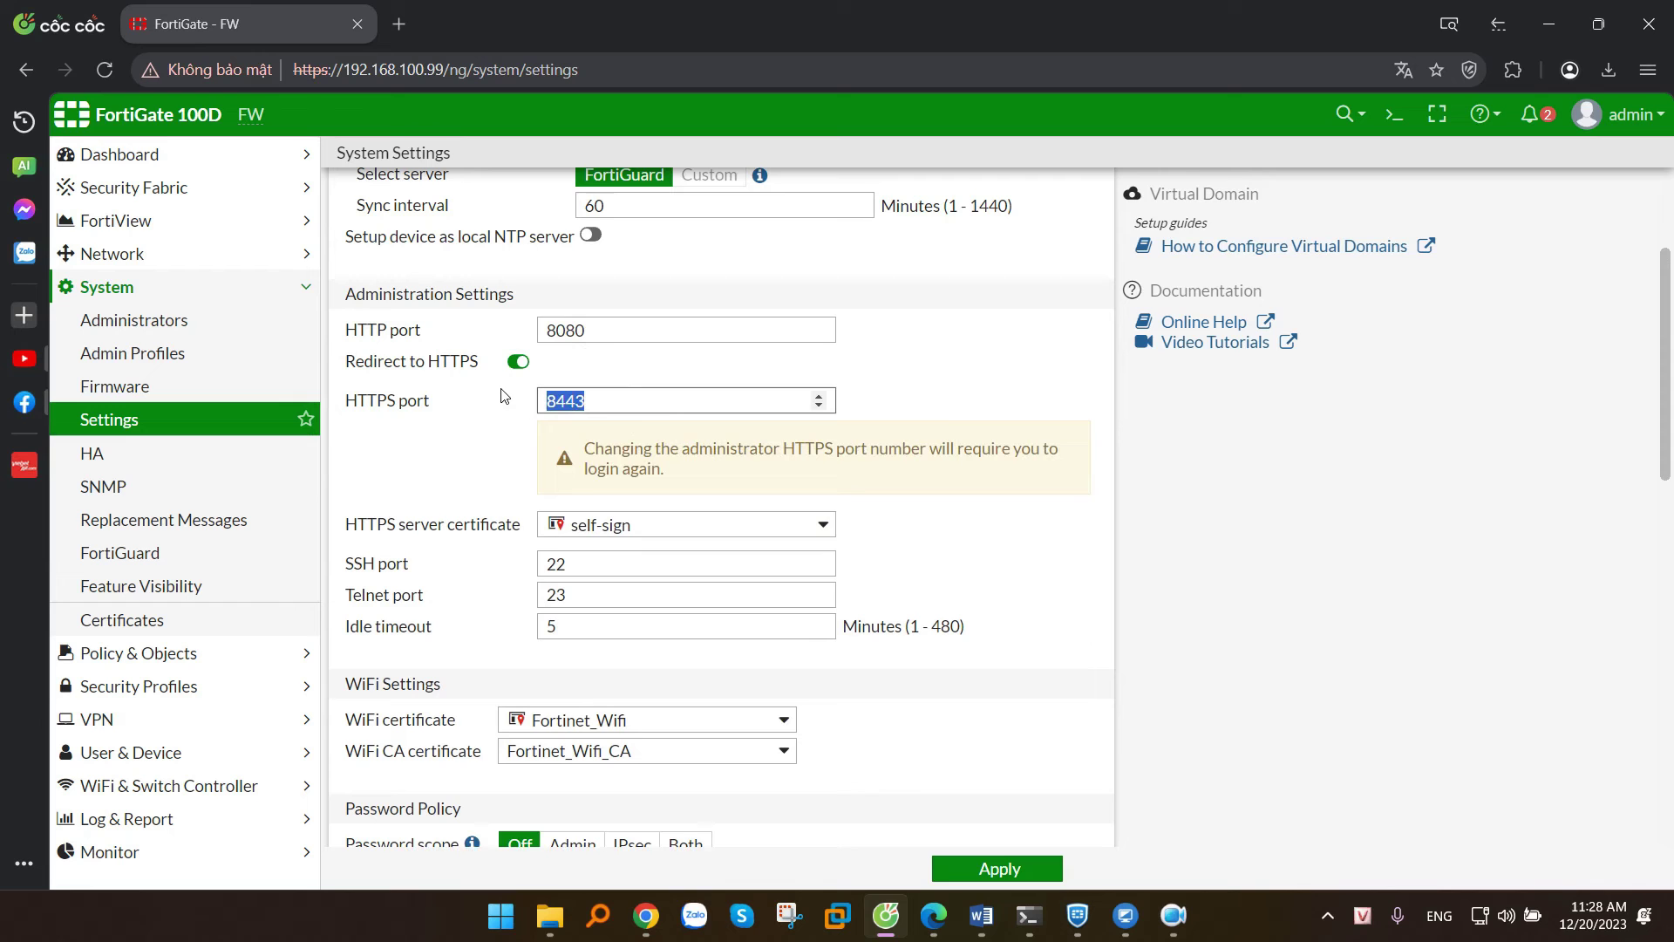
click(980, 872)
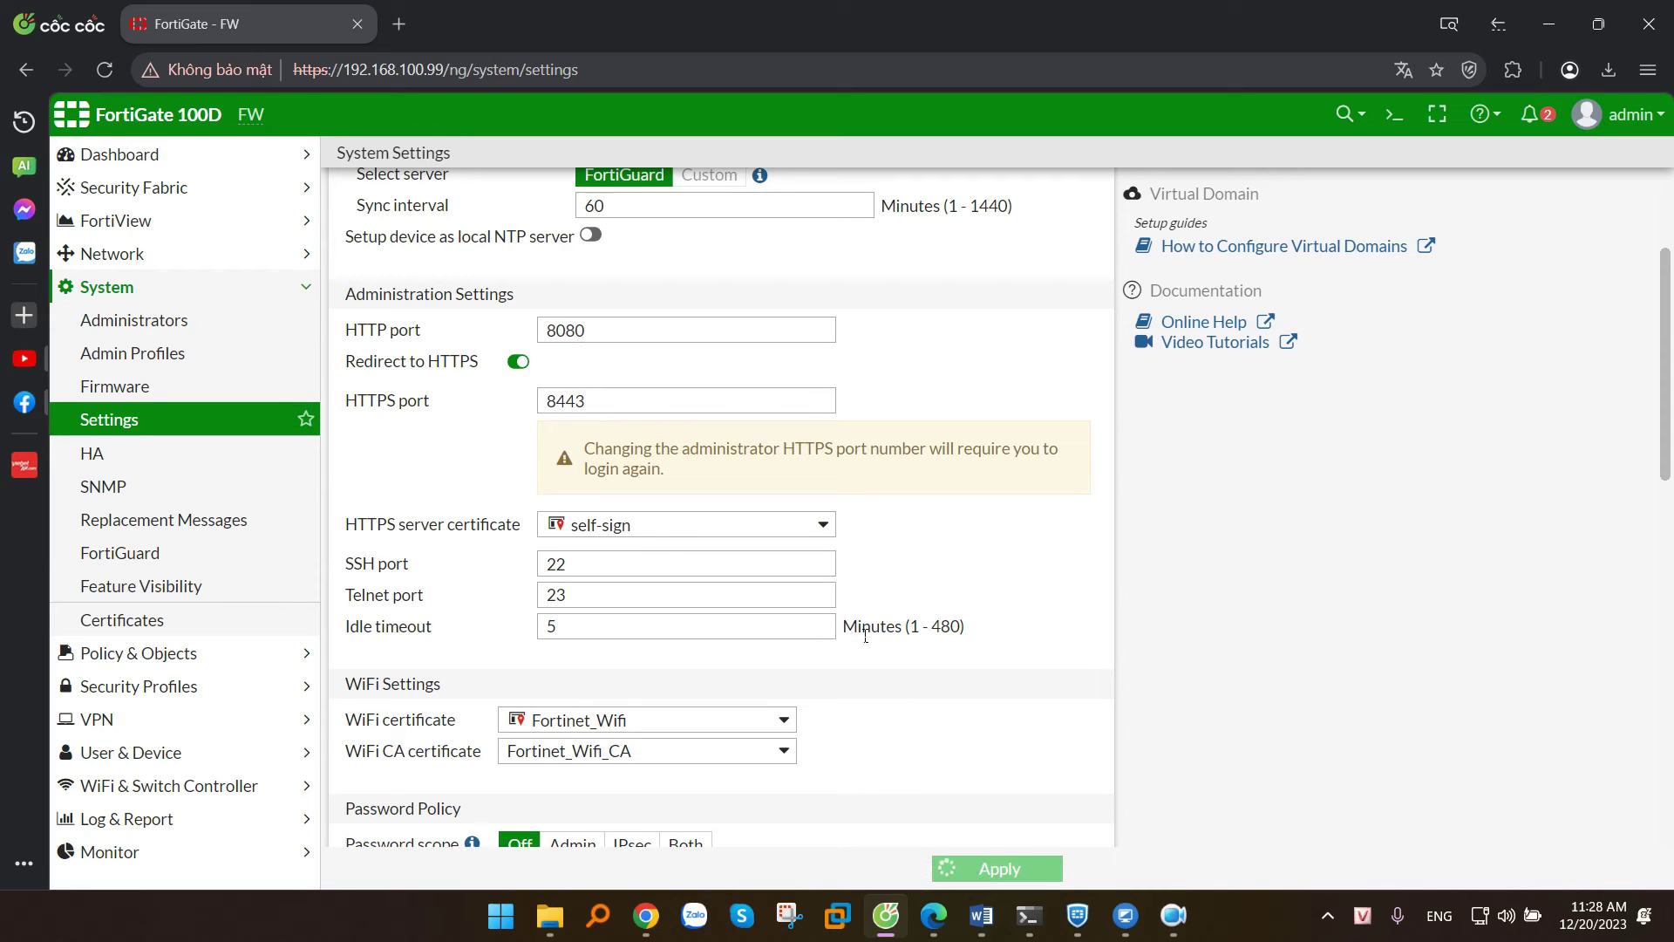
- Enter the DDNS address cnttshop.fortiddns.com:8443 in a new browser tab without loading it, and highlight its port suffix
click(400, 23)
key(ctrl+v)
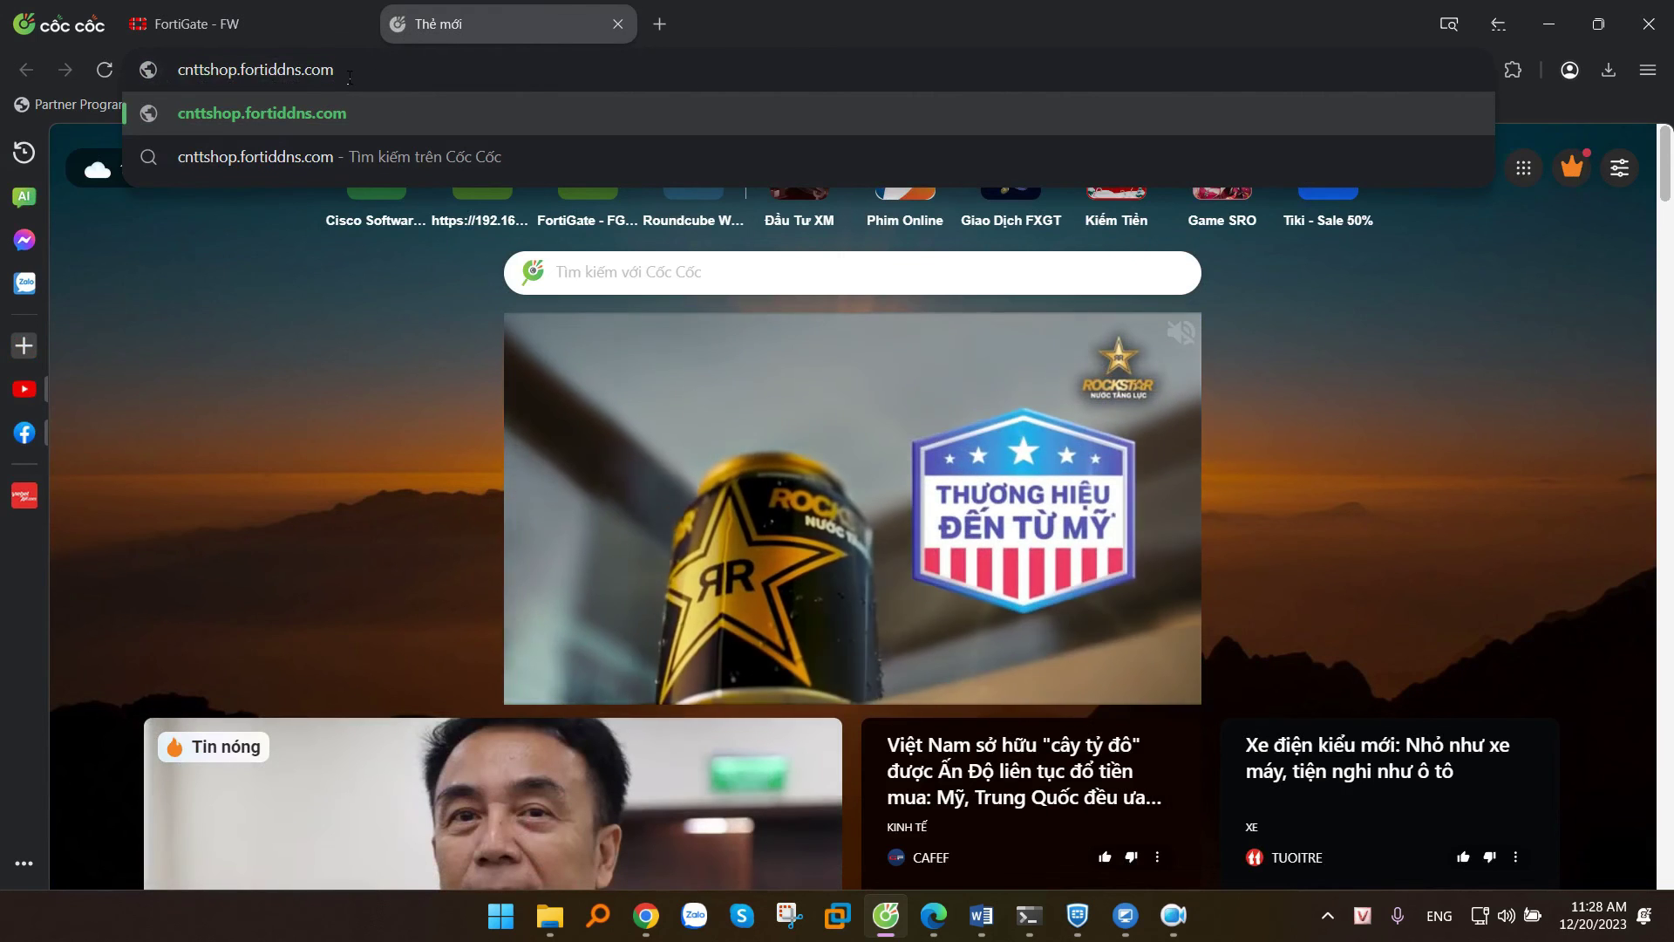
text(:)
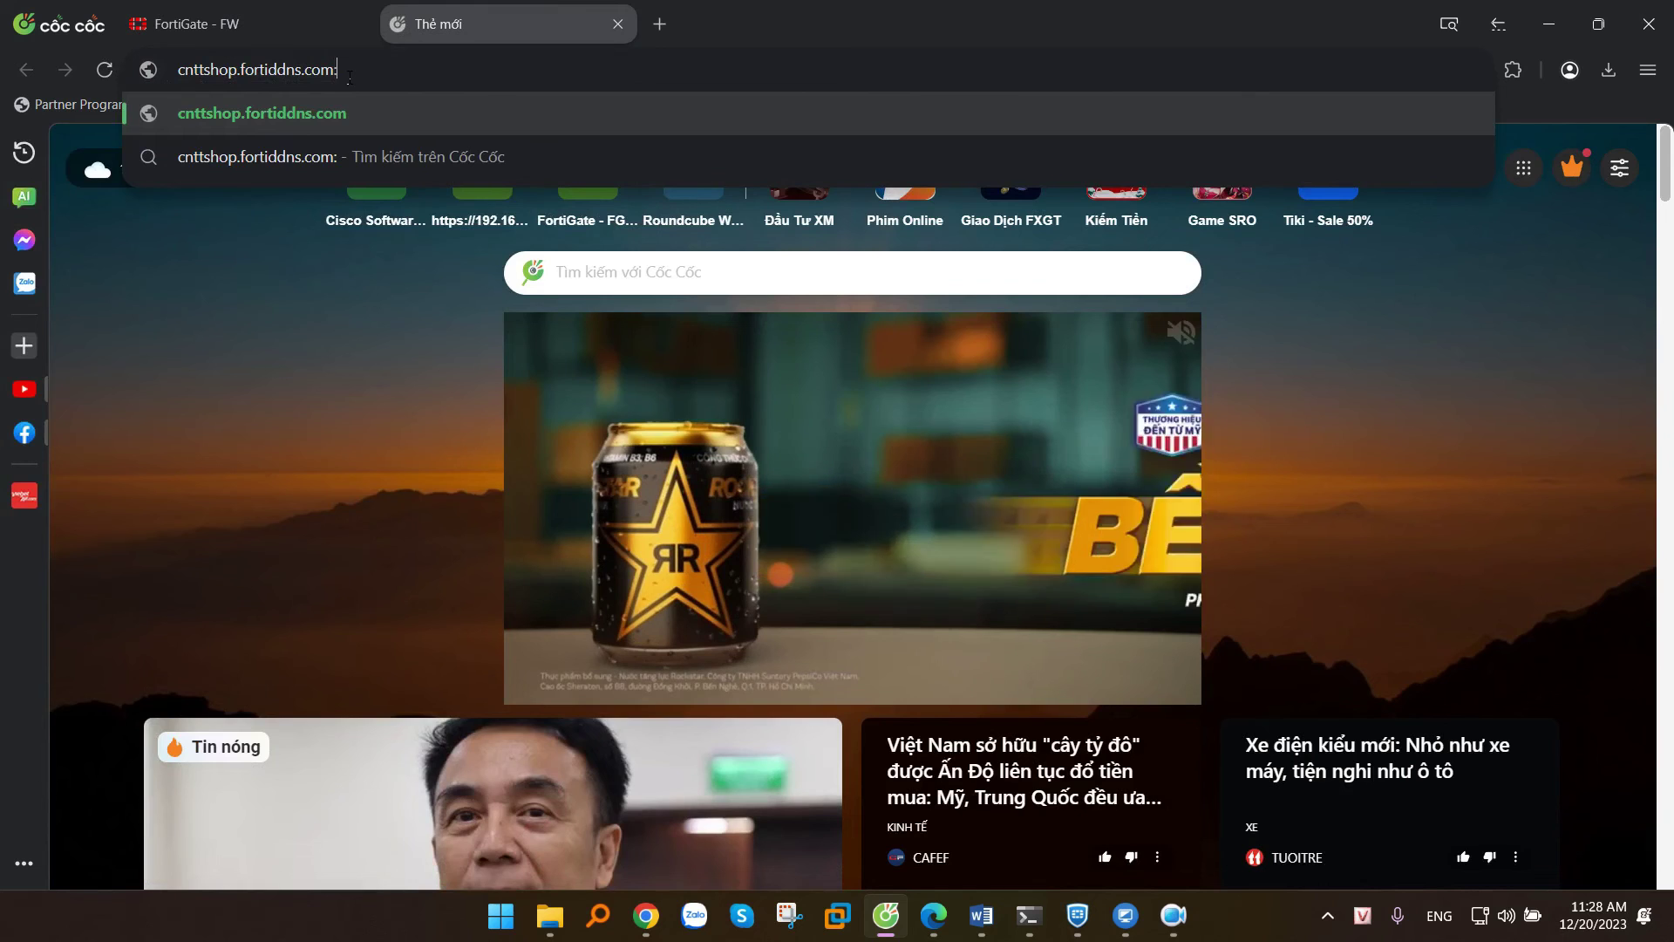
text(8443)
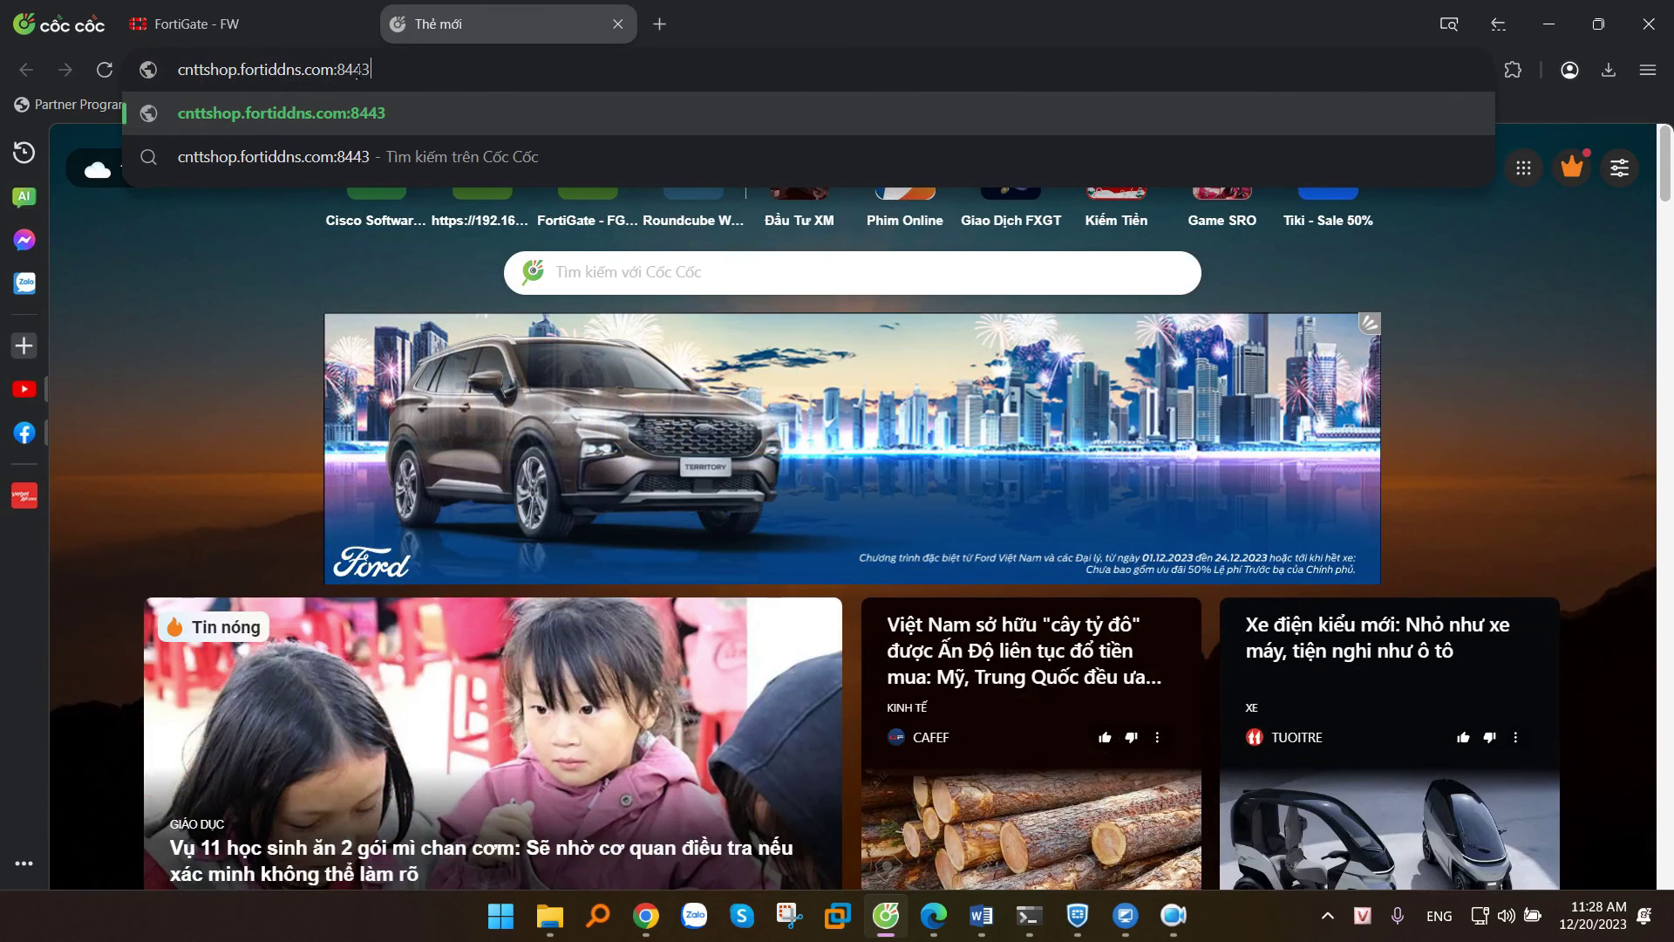
drag(404, 76, 339, 75)
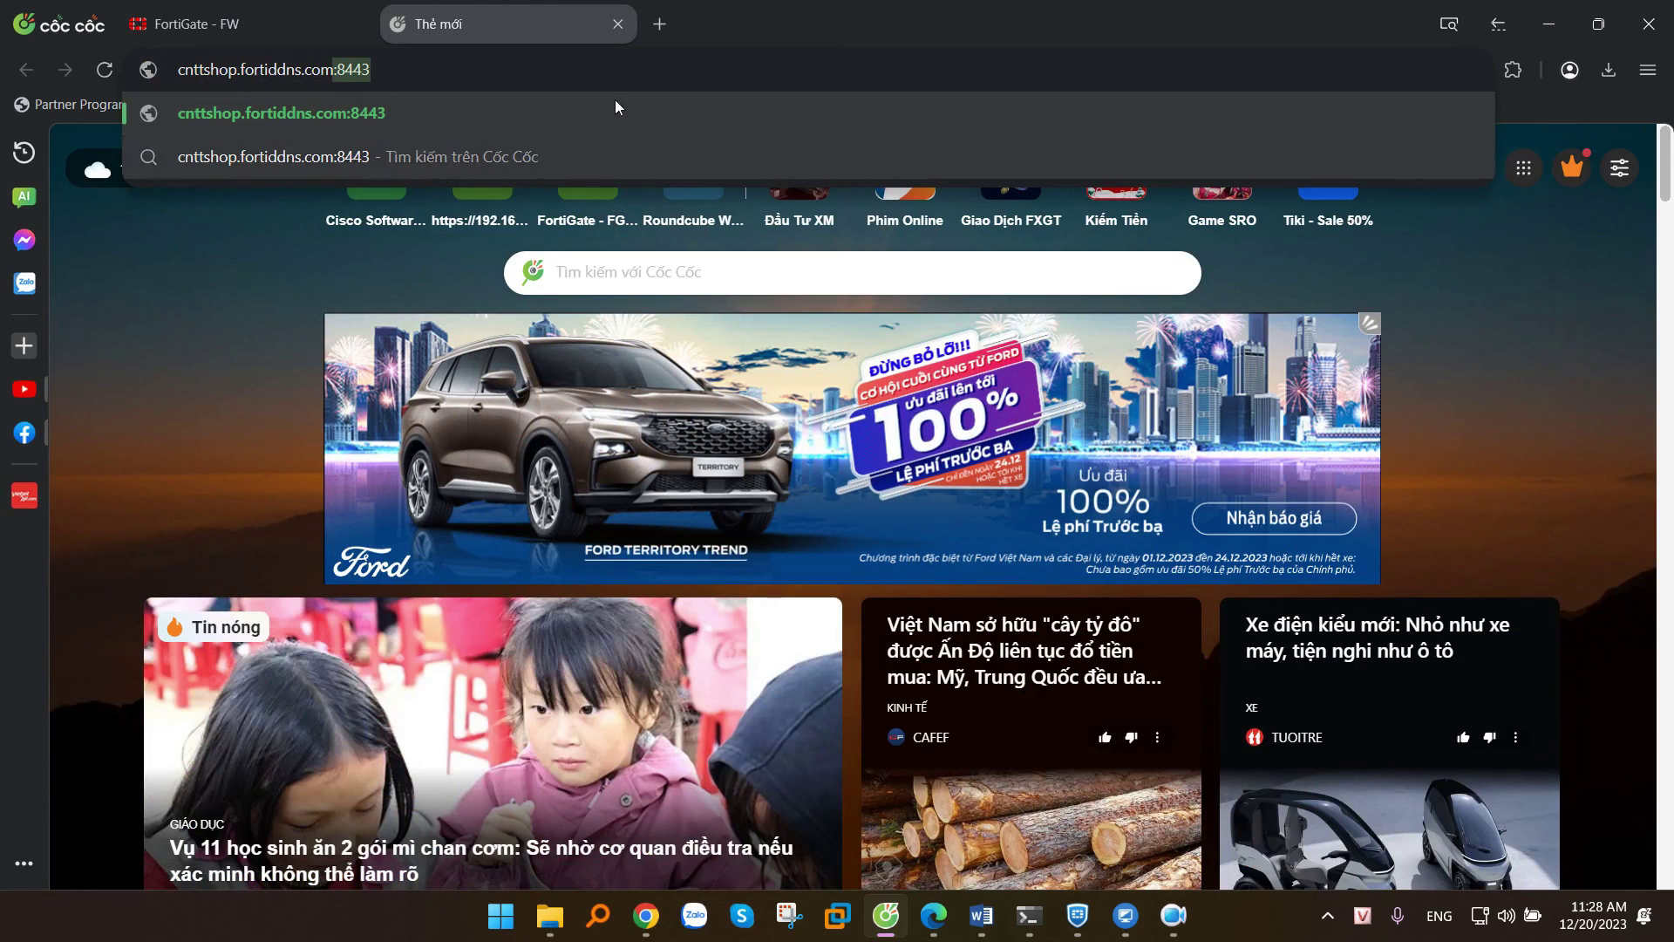
click(249, 28)
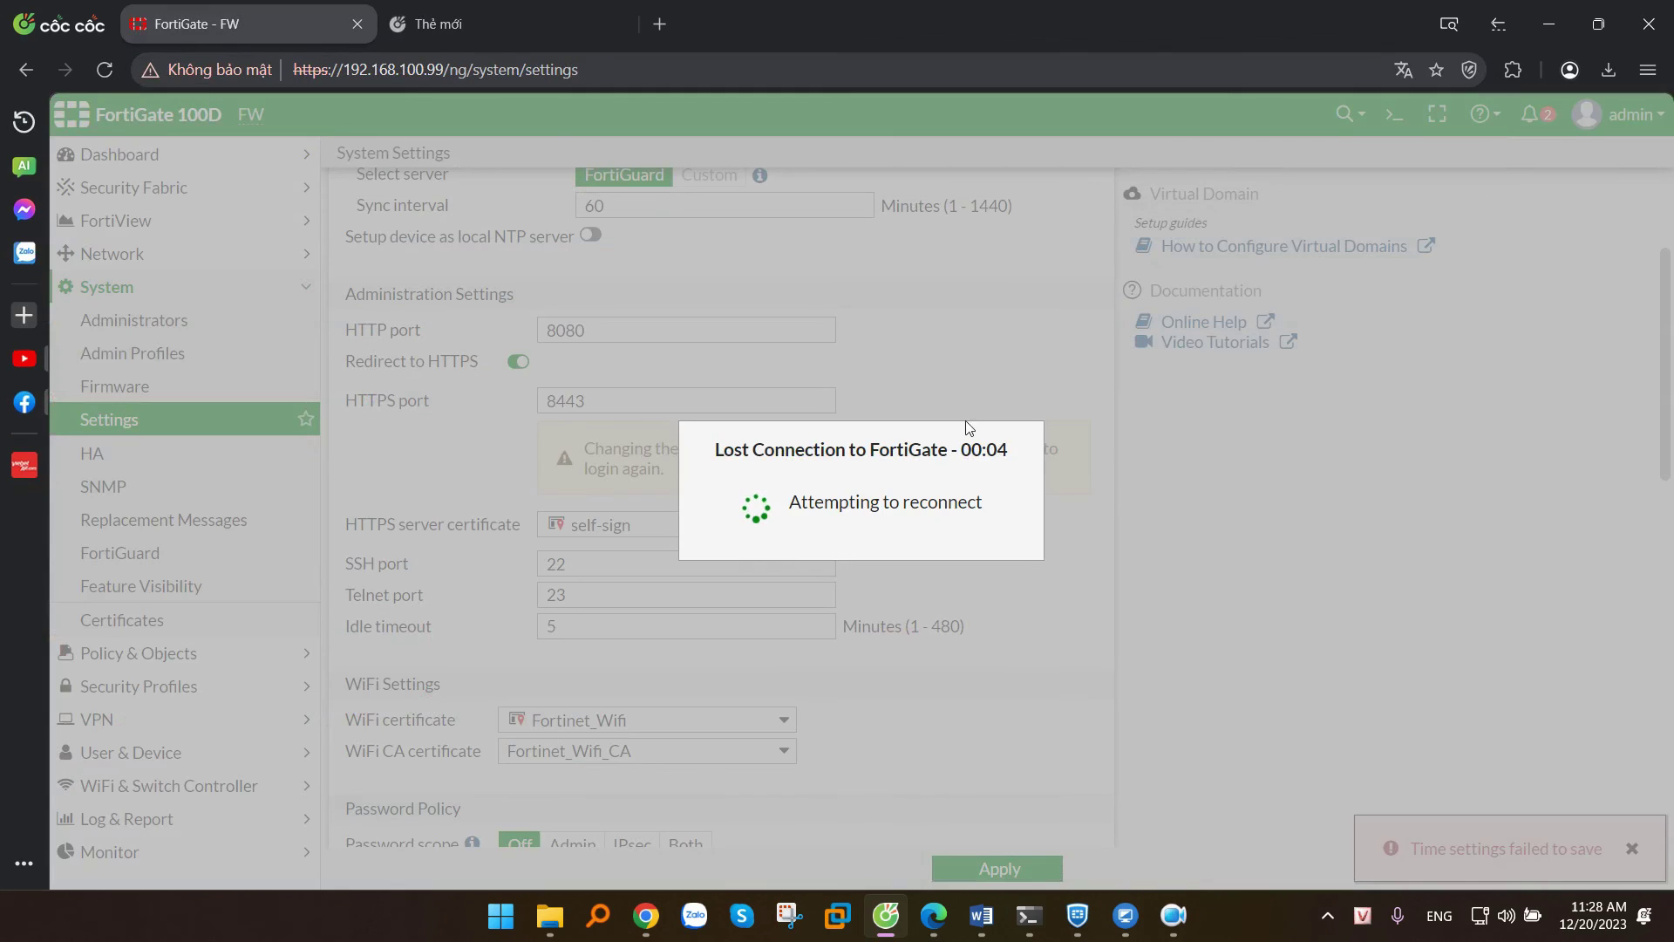
drag(443, 70, 742, 89)
text(:8443)
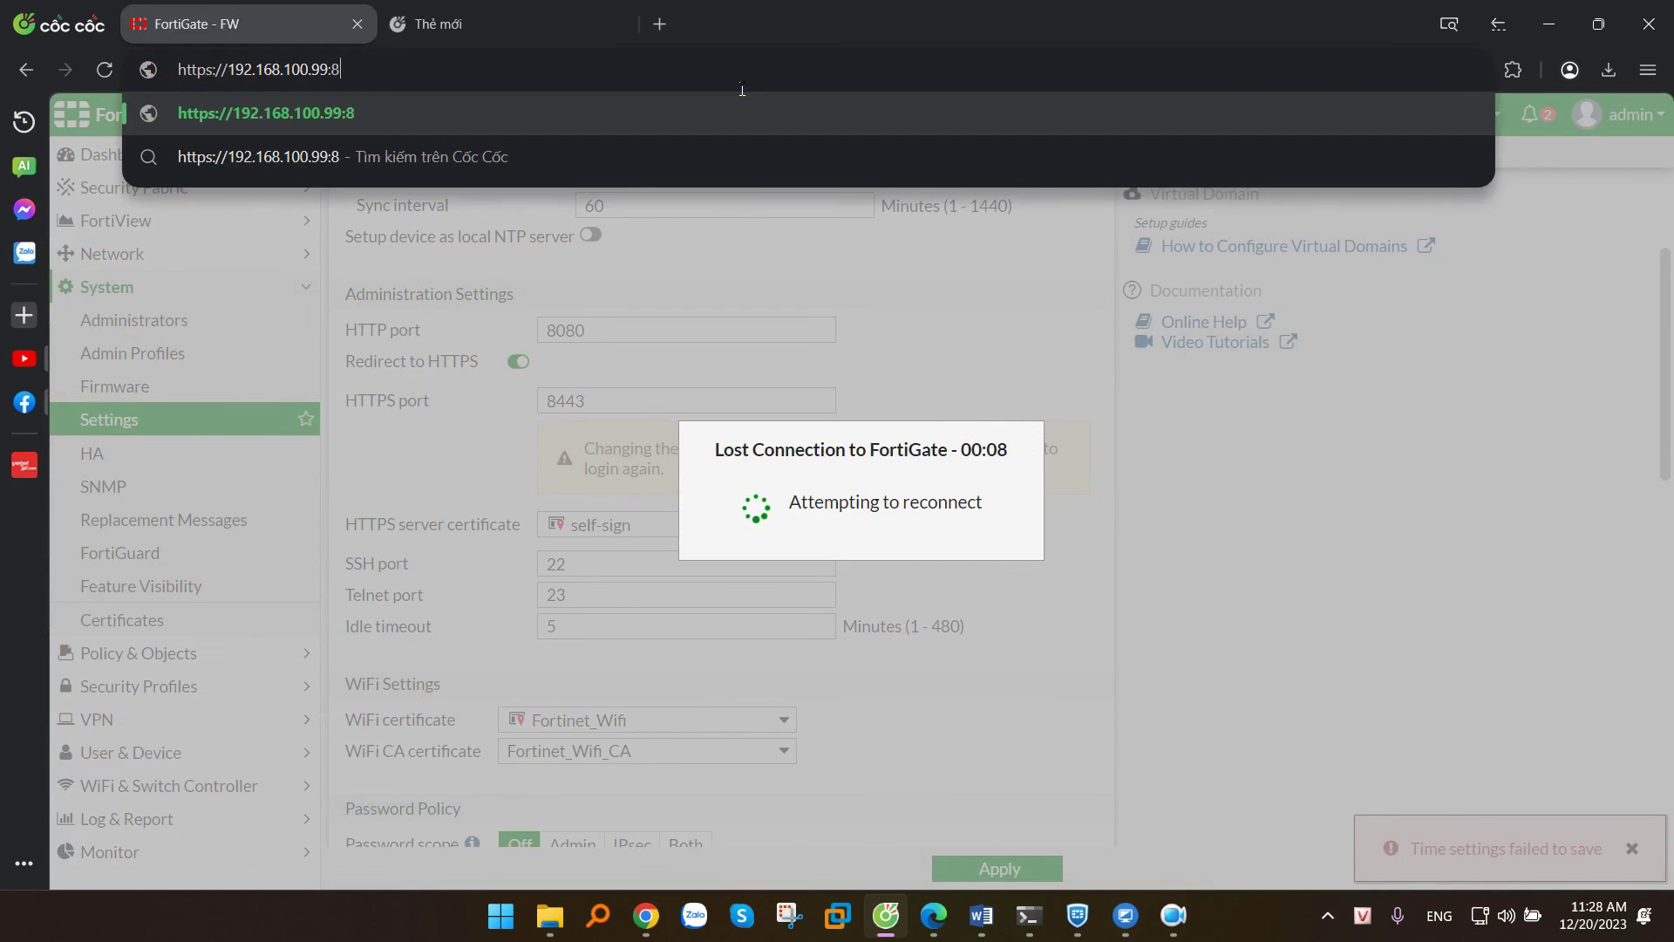
key(Return)
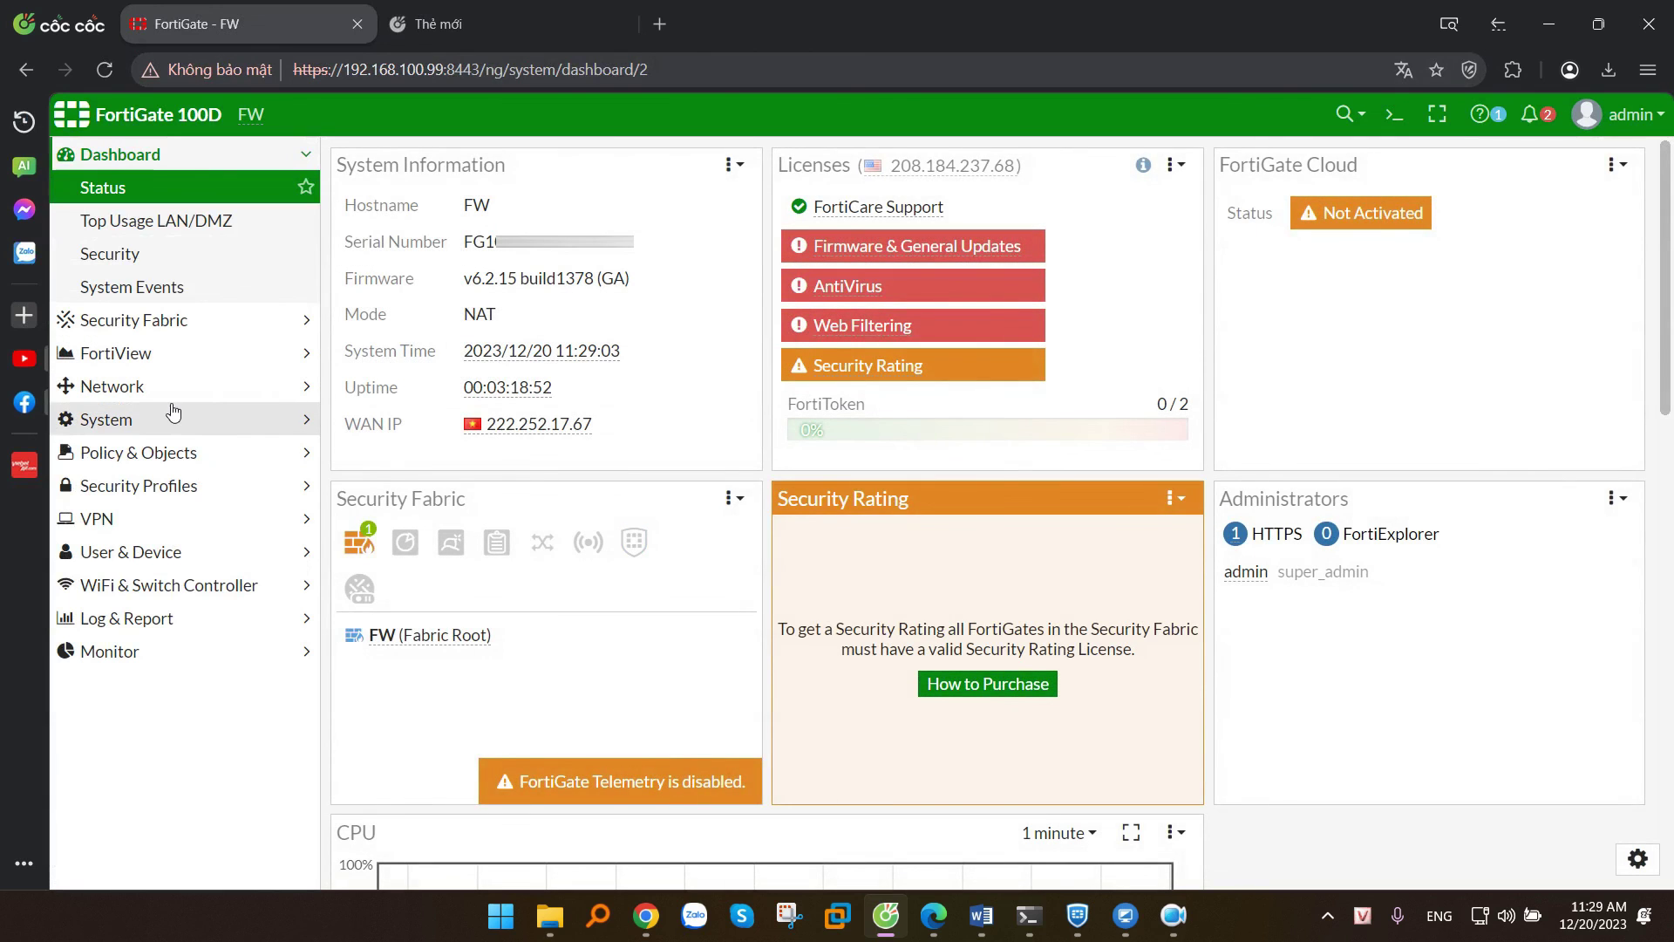
- Open the network DNS settings to review the FortiGuard DDNS configuration for wan1, and switch to Word
click(143, 390)
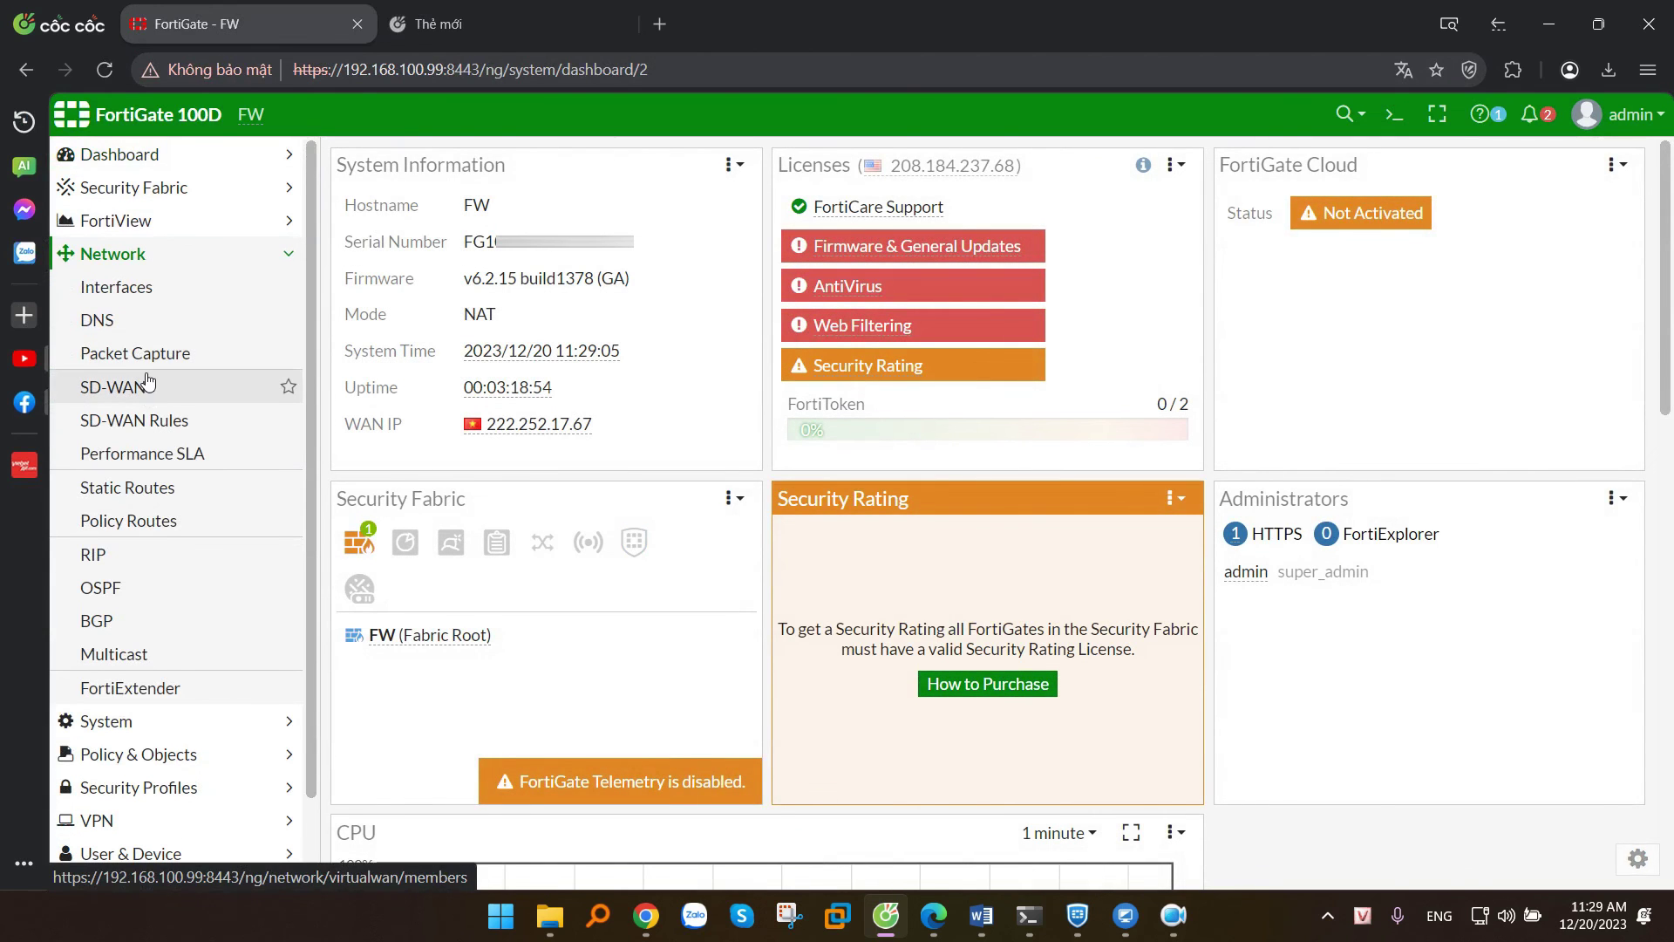
click(143, 326)
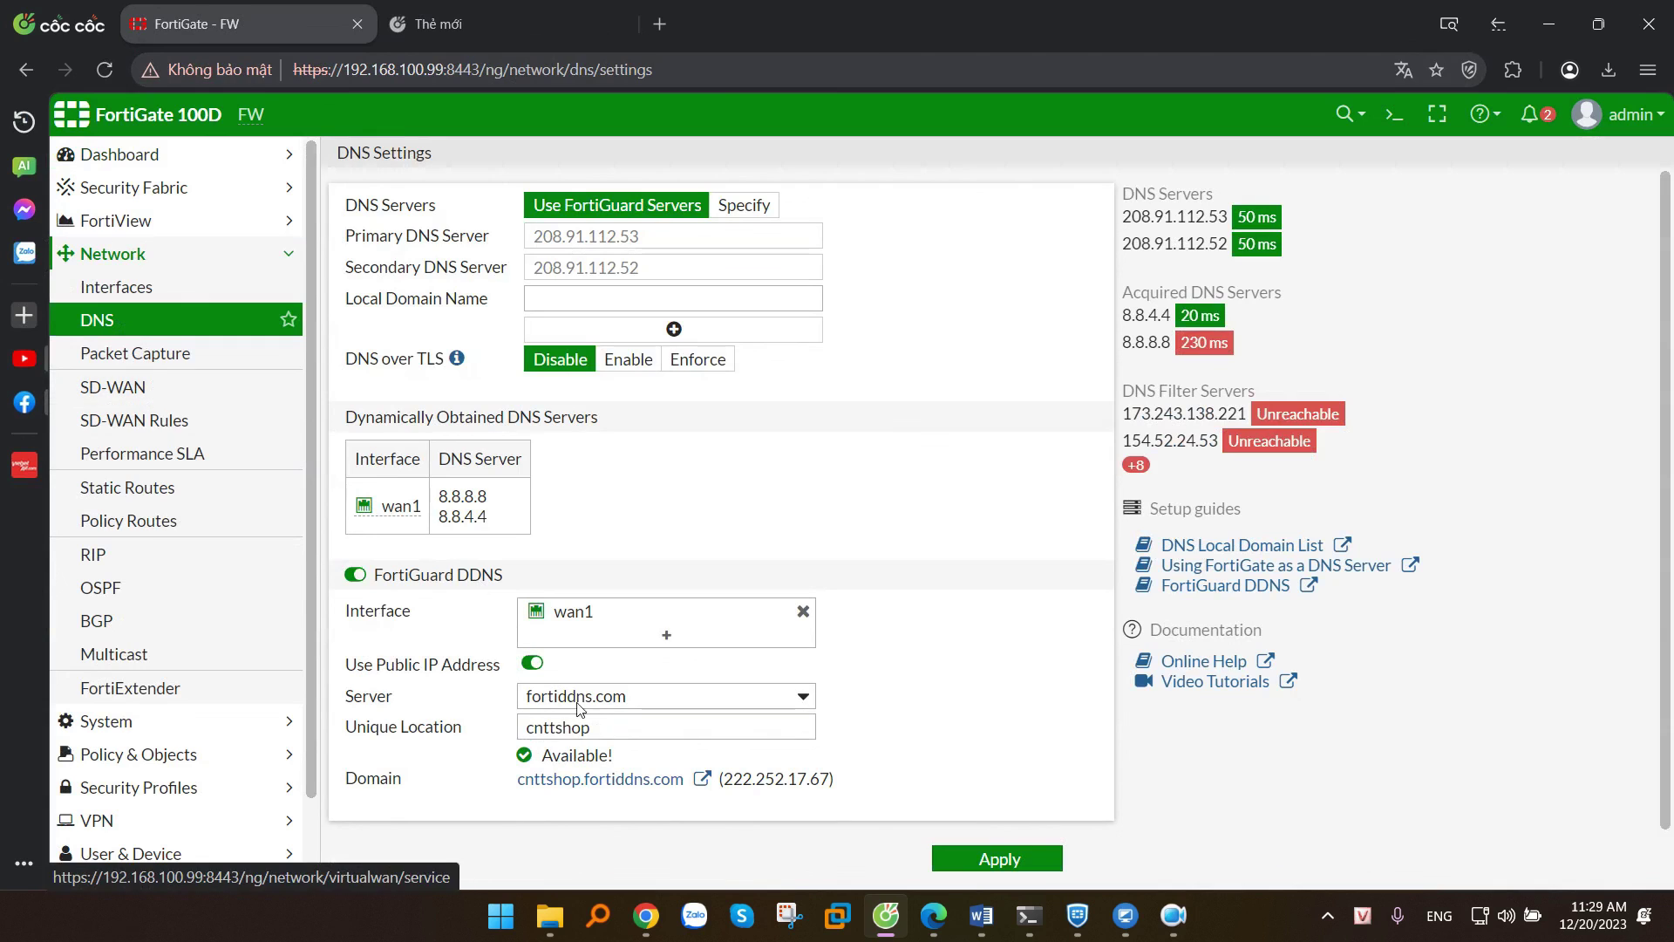
key(alt+Tab)
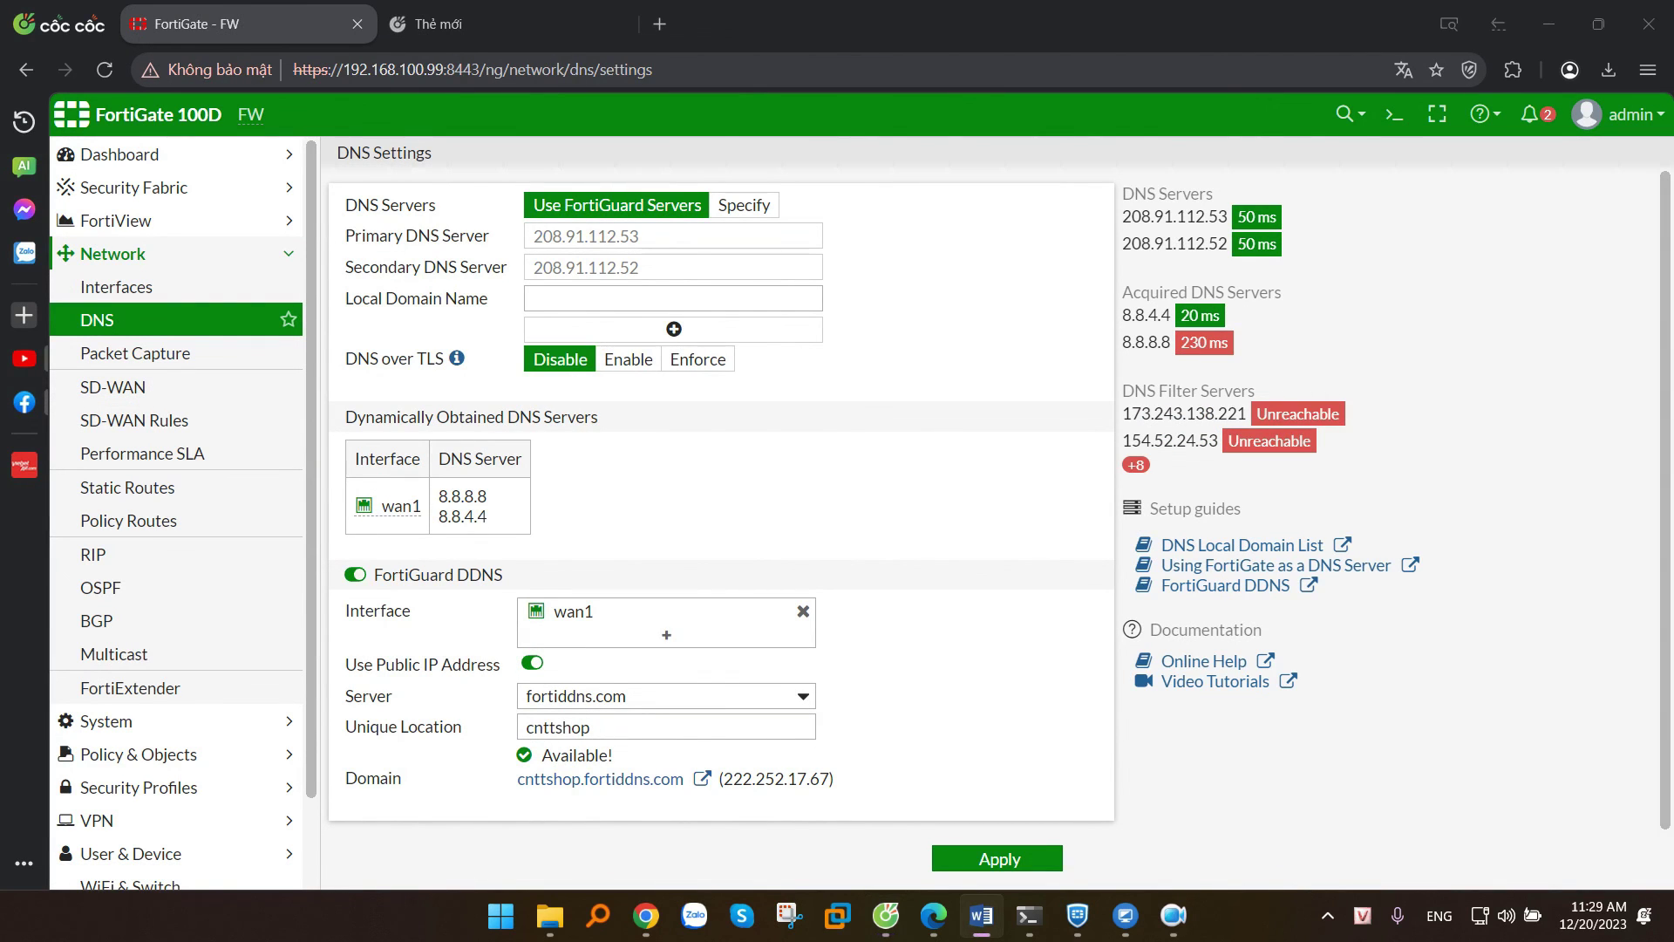